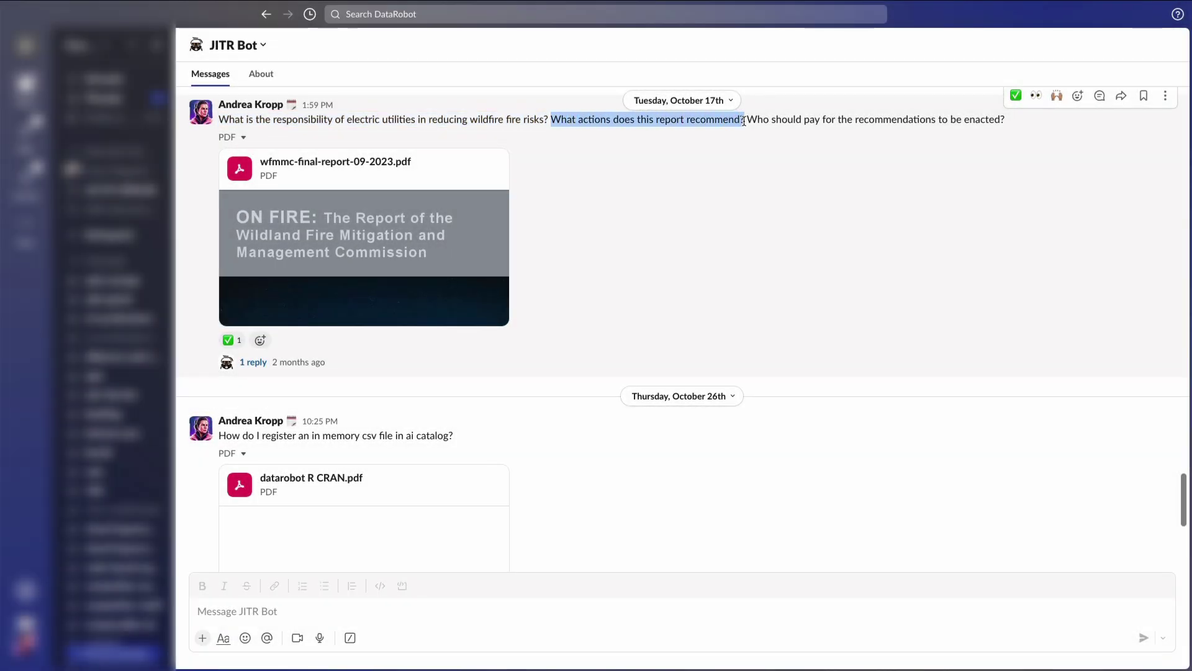
Review the JITR Bot's threaded answer to the wildfire report 'who should pay' question
left_click_drag(729, 122, 1006, 123)
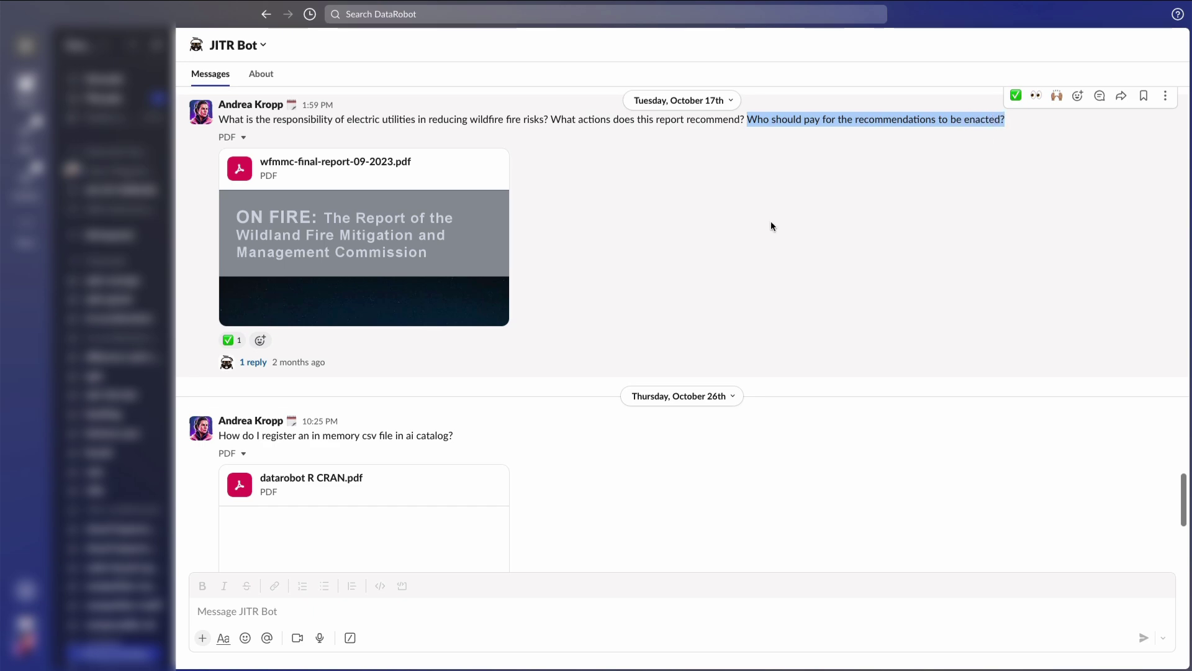
left_click(254, 362)
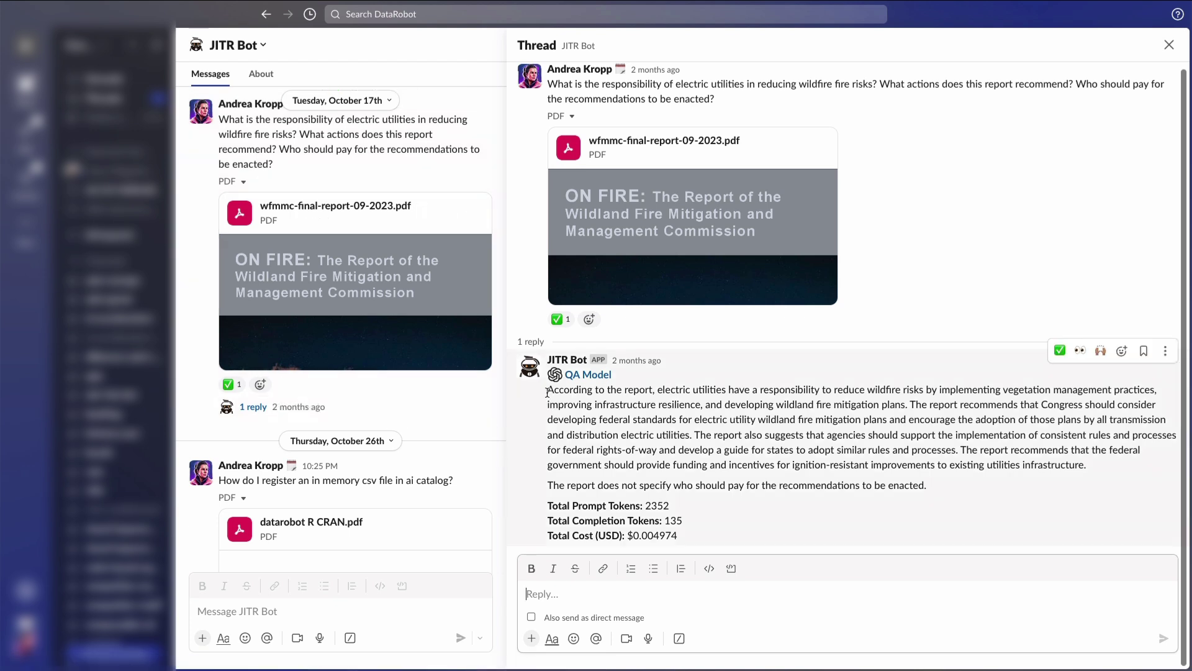
left_click_drag(548, 392, 937, 488)
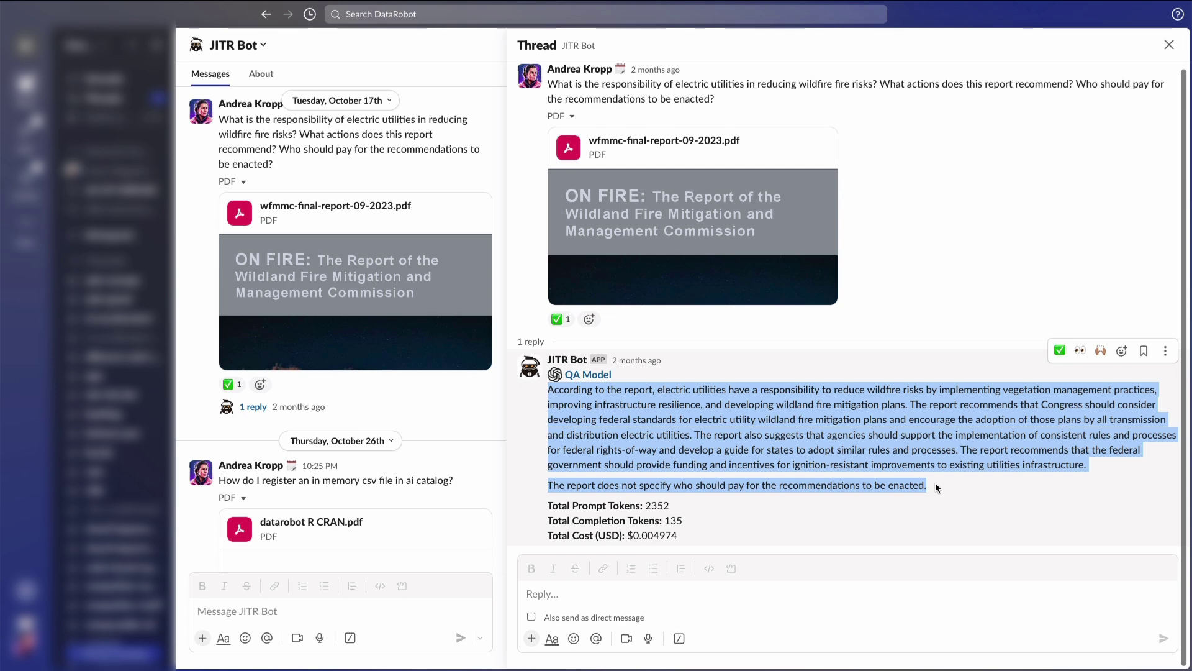
mouse_move(664, 142)
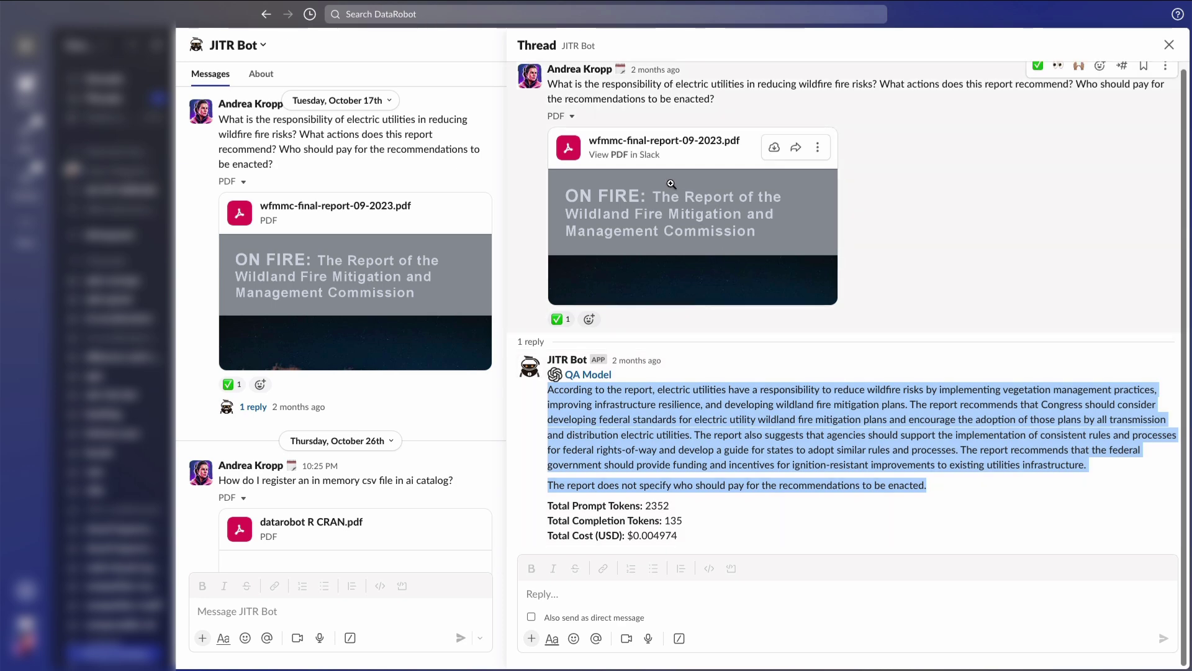
Browse the wildfire report PDF's Table of Contents and page 10 chapter listing
left_click(655, 142)
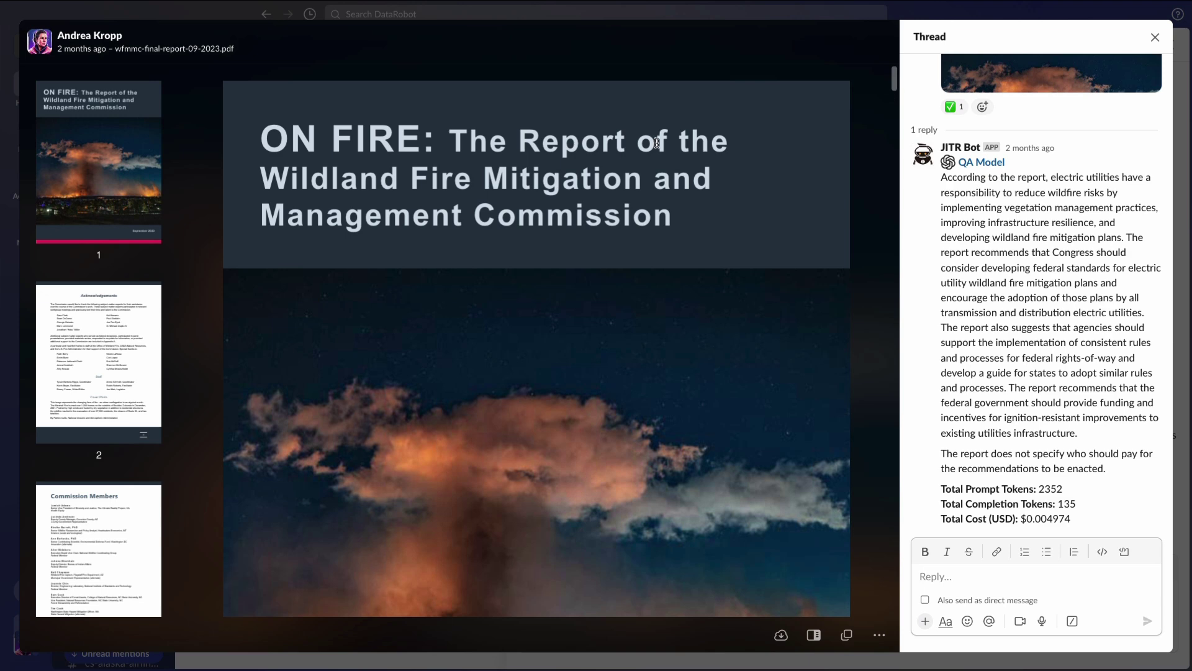
scroll(99, 372, "down", 10)
left_click(136, 496)
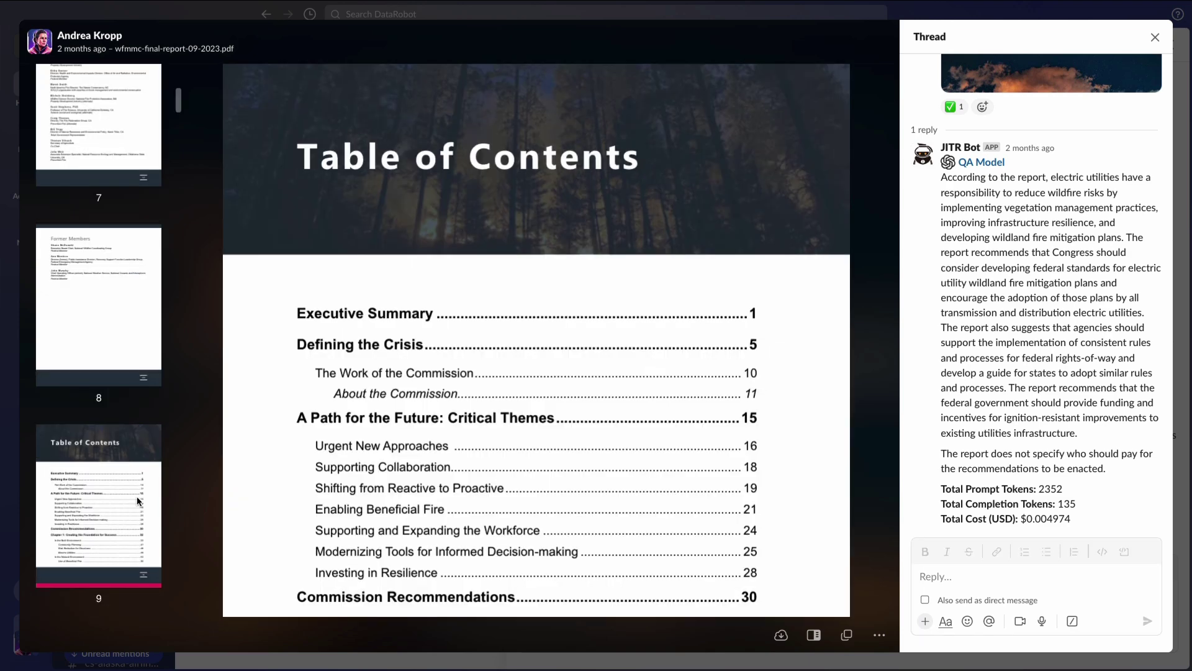
left_click(136, 499)
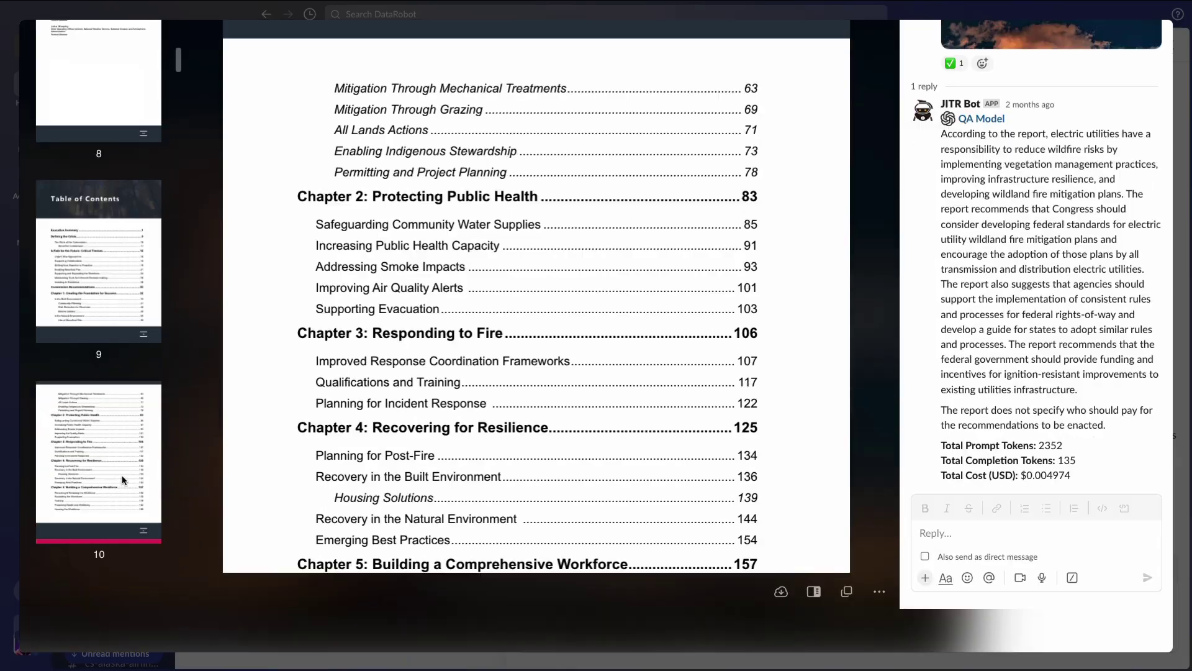
mouse_move(893, 75)
left_mouse_down()
mouse_move(941, 362)
mouse_move(928, 392)
mouse_move(934, 448)
left_mouse_up()
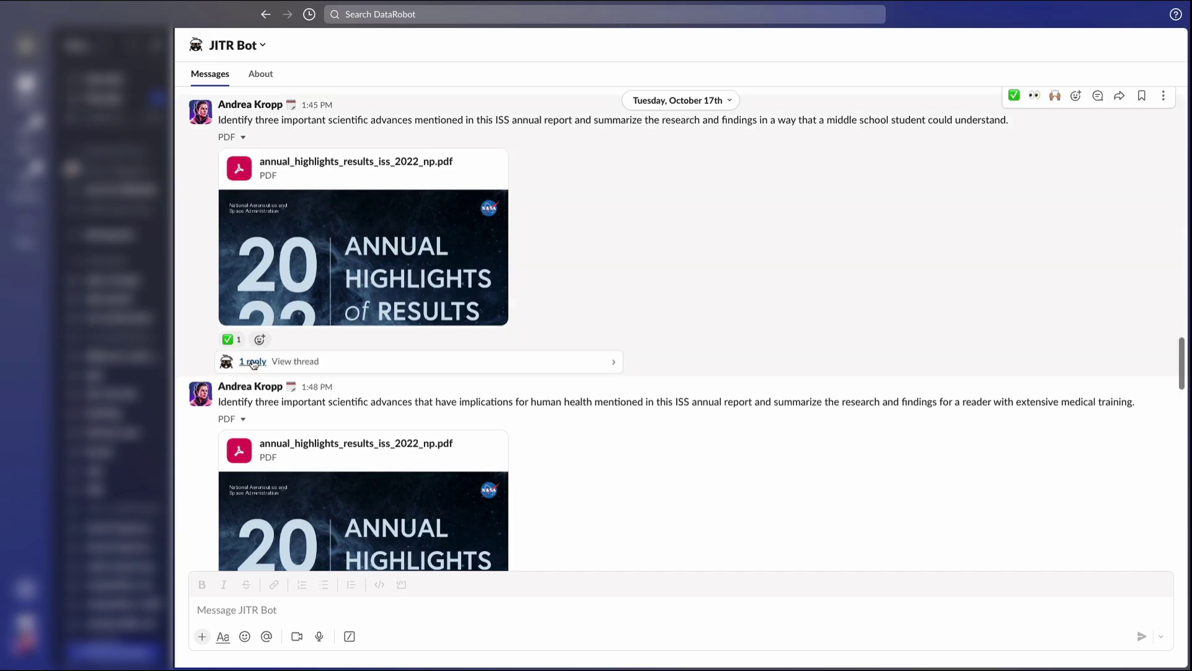
Review the bot's ISS report answer and bring up the ISS annual highlights PDF
left_click(253, 362)
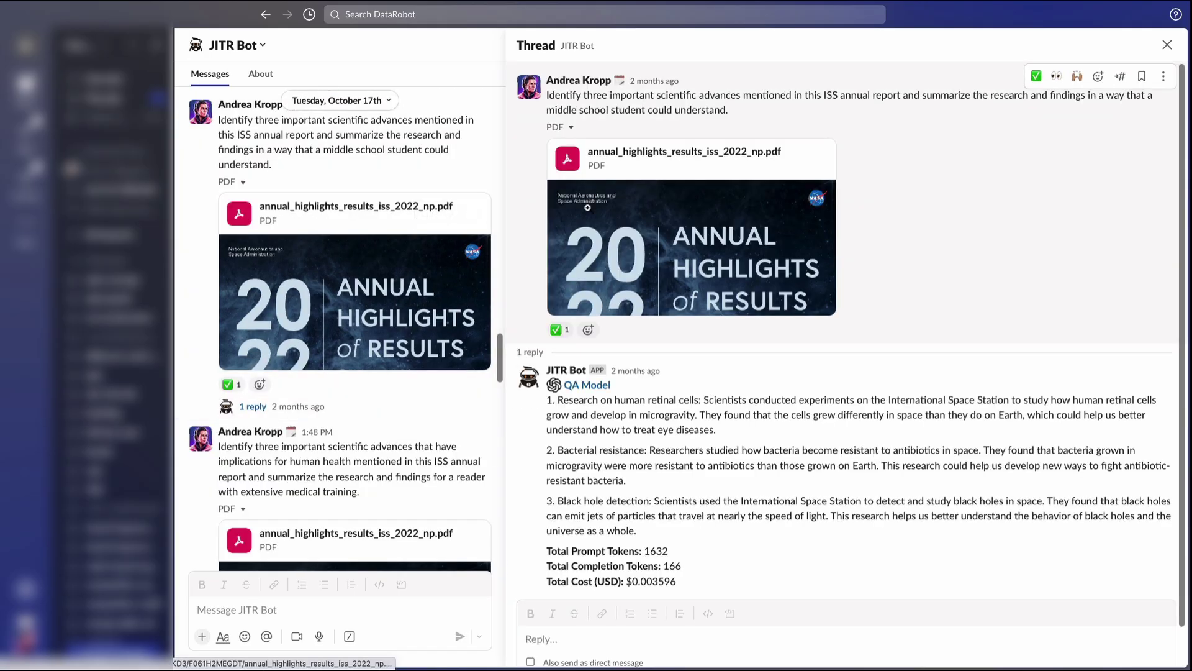
left_click(659, 154)
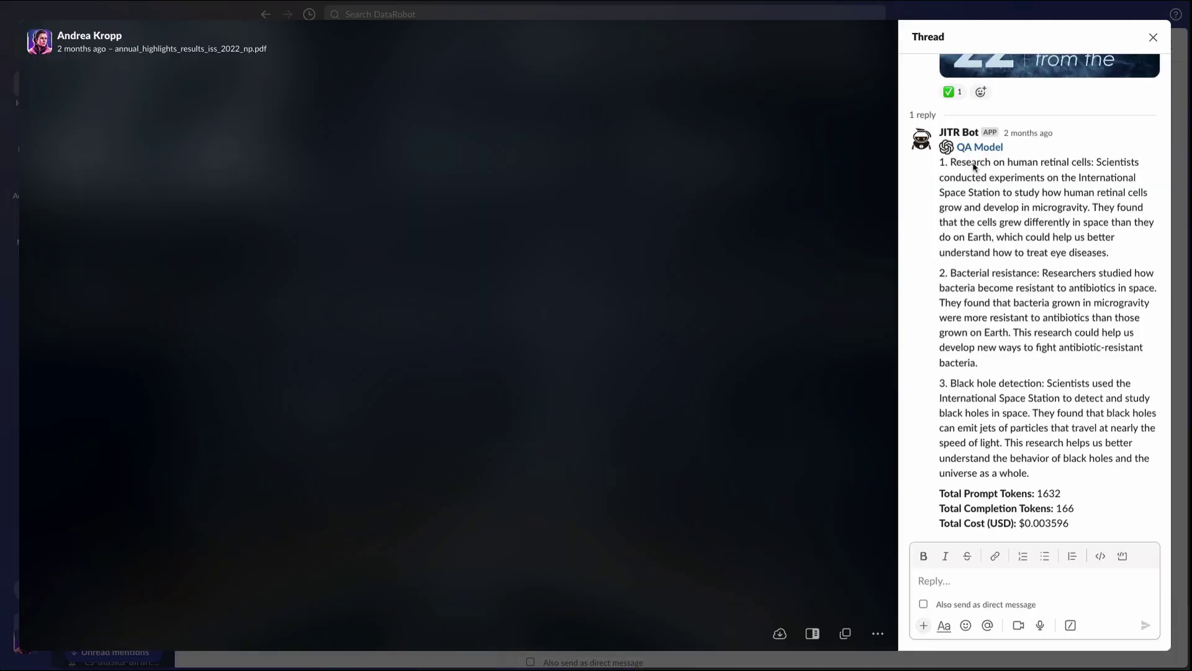
scroll(1035, 192, "up", 2)
scroll(1041, 210, "up", 2)
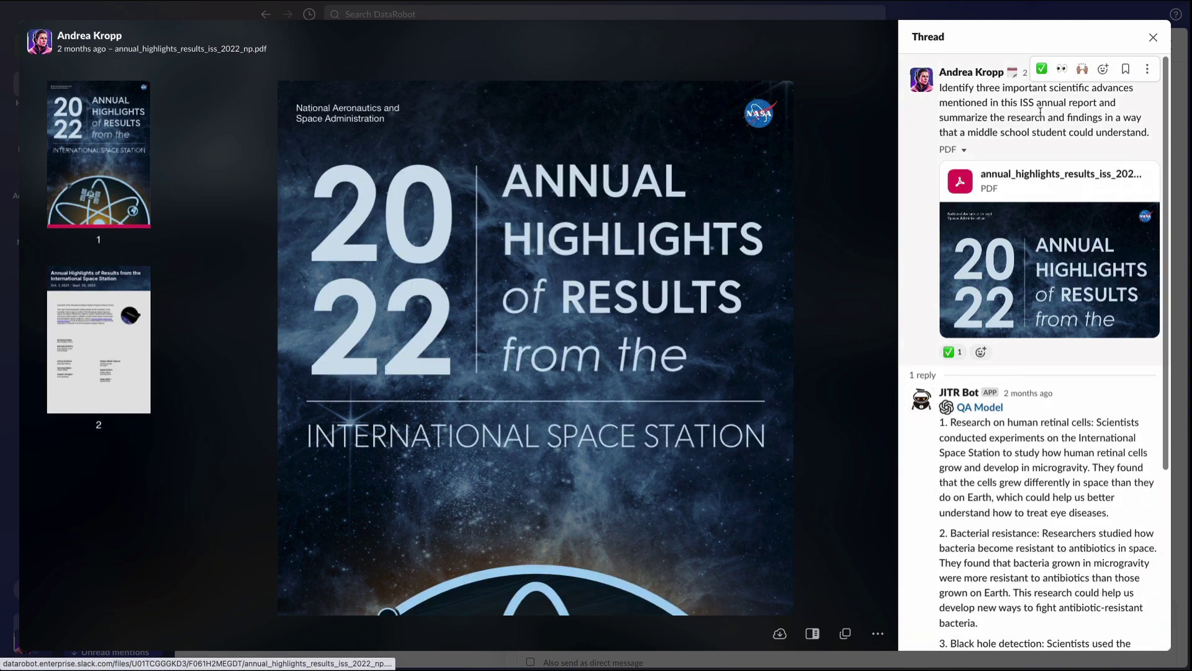
scroll(104, 407, "down", 10)
Browse the ISS report's Introduction, page 8 and Publication Highlights pages
left_click(99, 280)
left_click(104, 406)
scroll(100, 391, "down", 3)
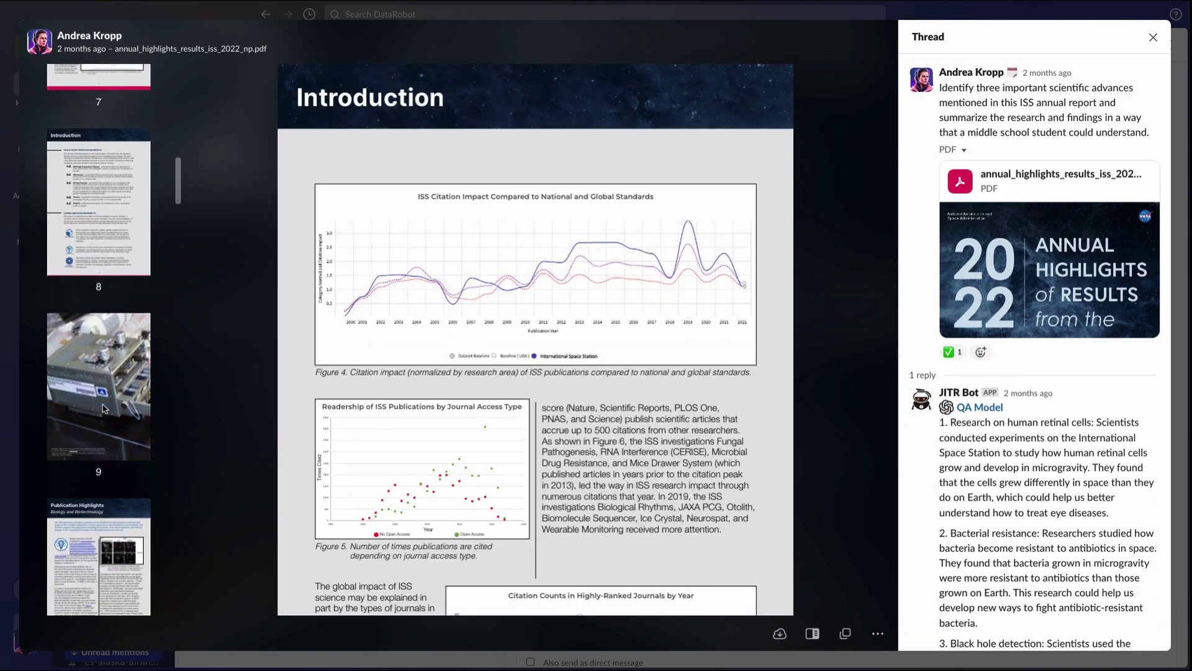
scroll(98, 368, "down", 3)
scroll(94, 339, "down", 3)
left_click(100, 463)
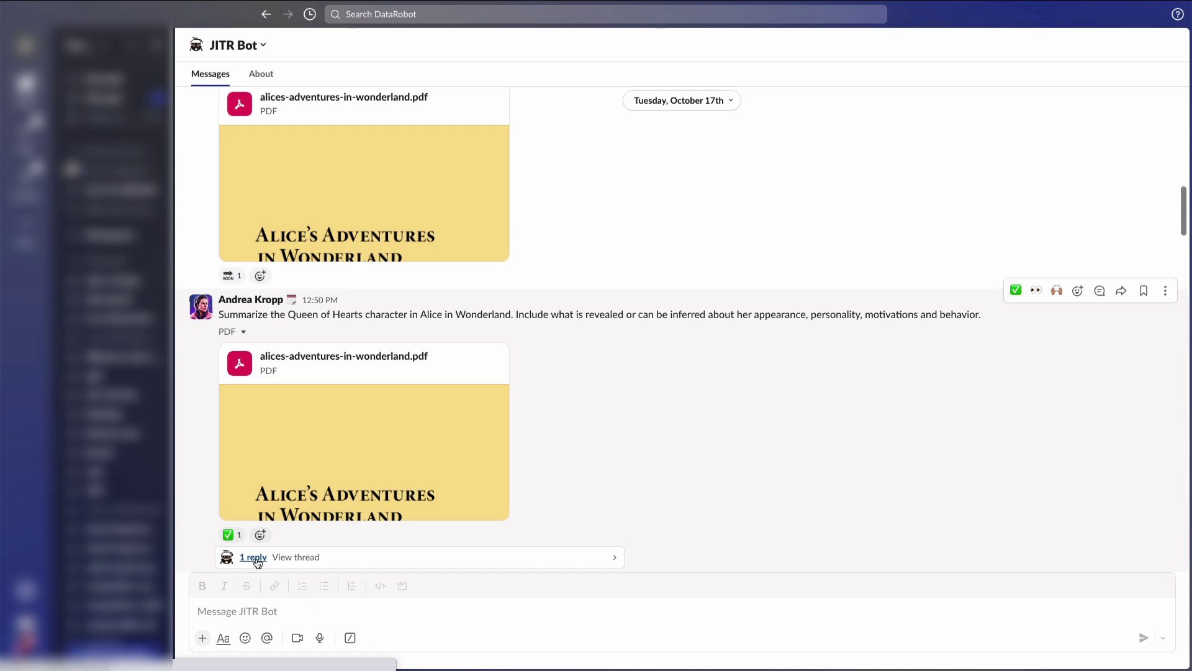
Review the bot's Queen of Hearts answer alongside the Alice in Wonderland PDF
left_click(253, 557)
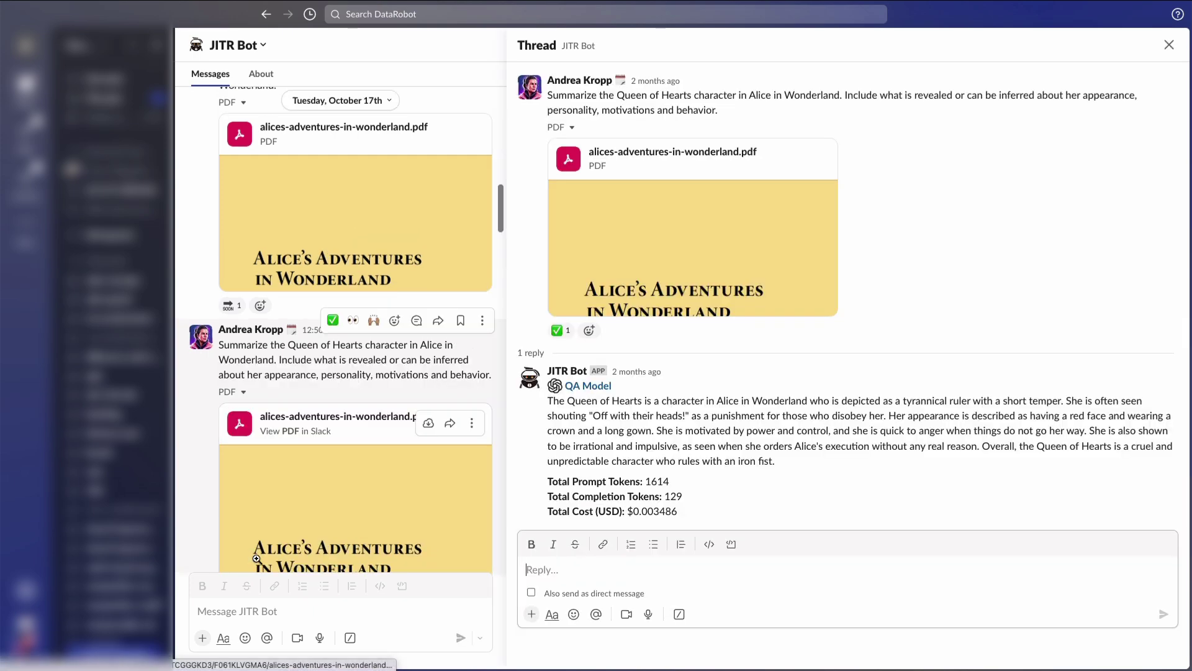
left_click(634, 151)
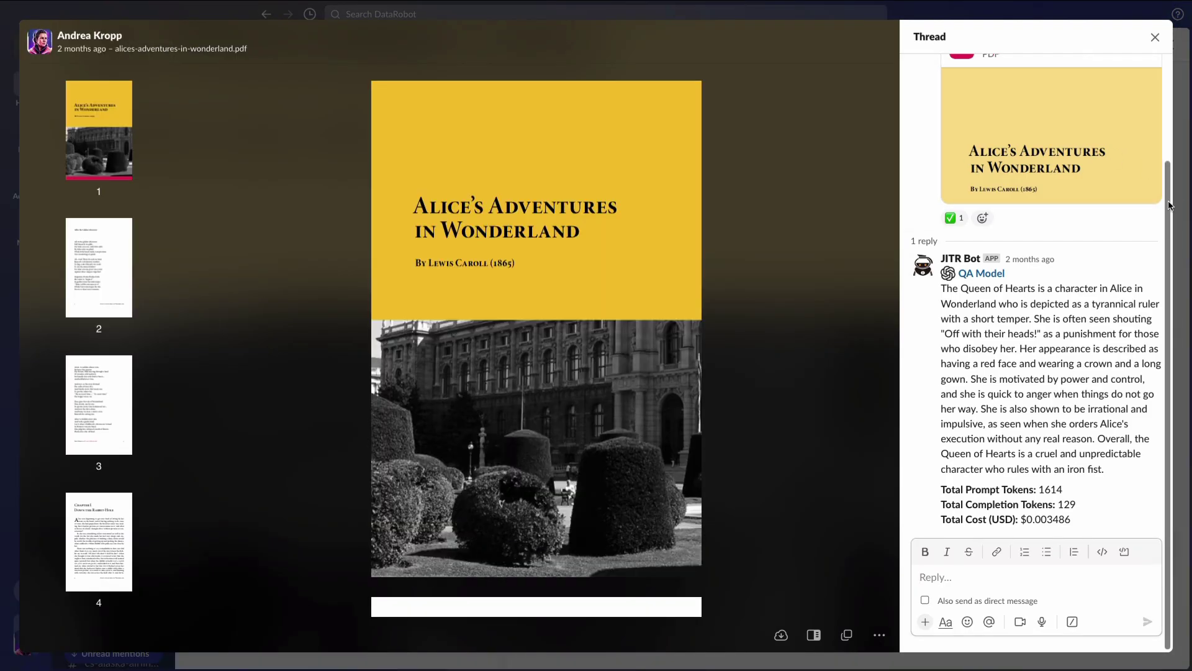
left_click_drag(1170, 205, 1164, 93)
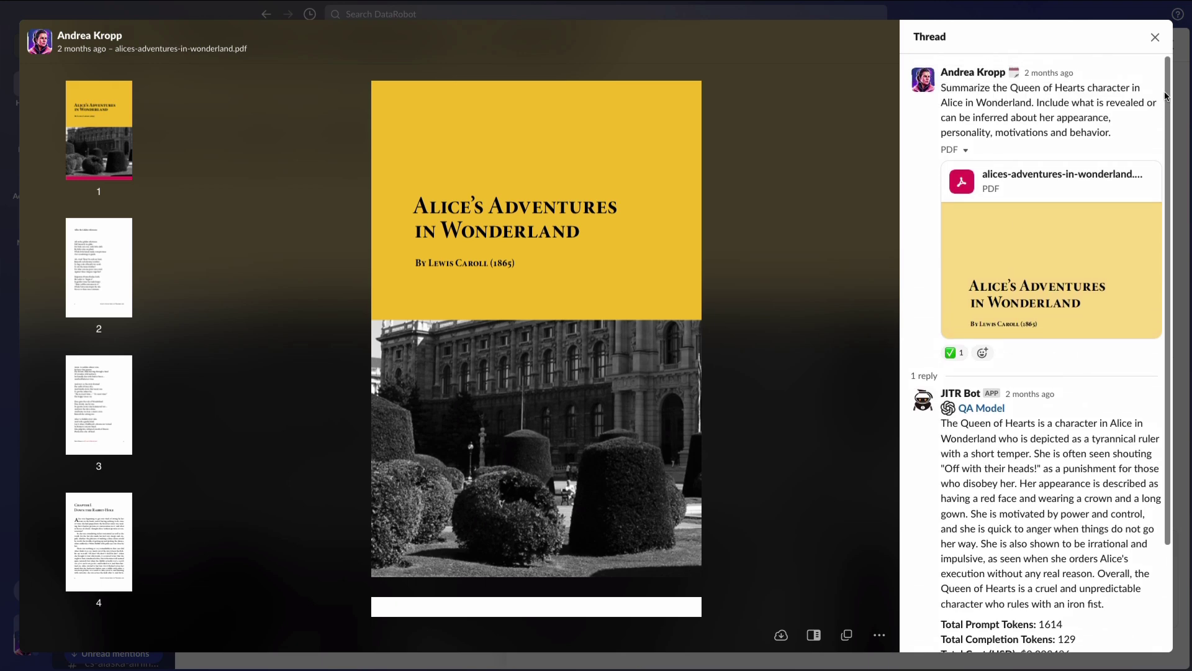
left_click_drag(980, 543, 1103, 603)
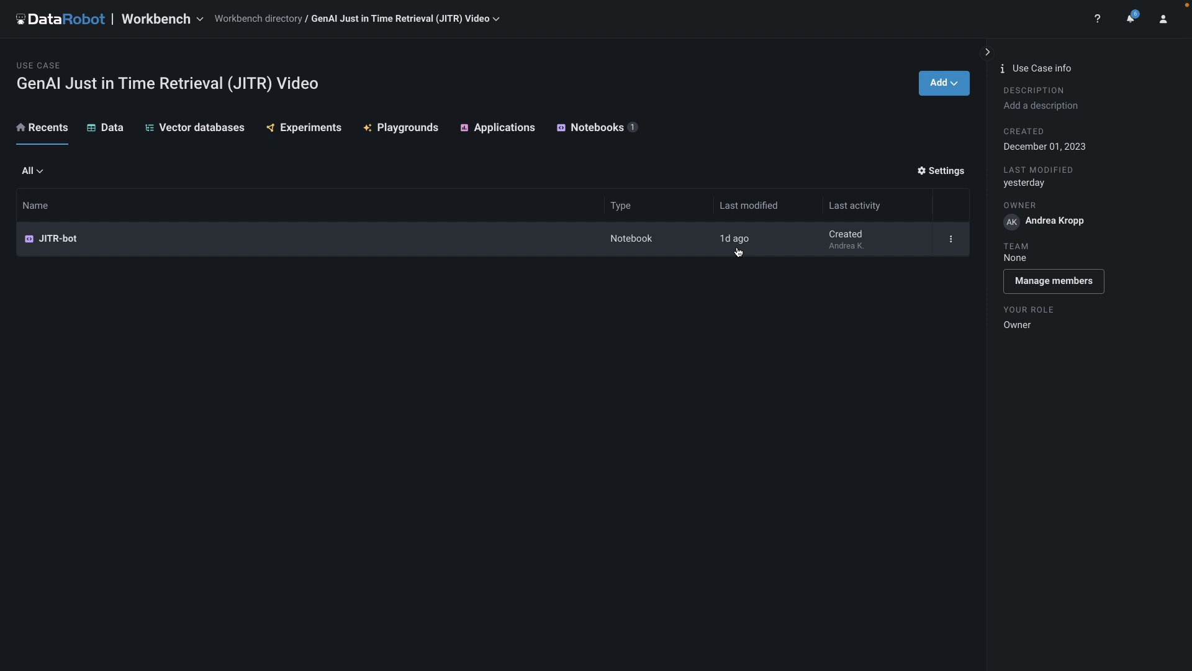
Import the JITR-bot notebook into the use case from its pasted GitHub URL
left_click(957, 85)
mouse_move(913, 190)
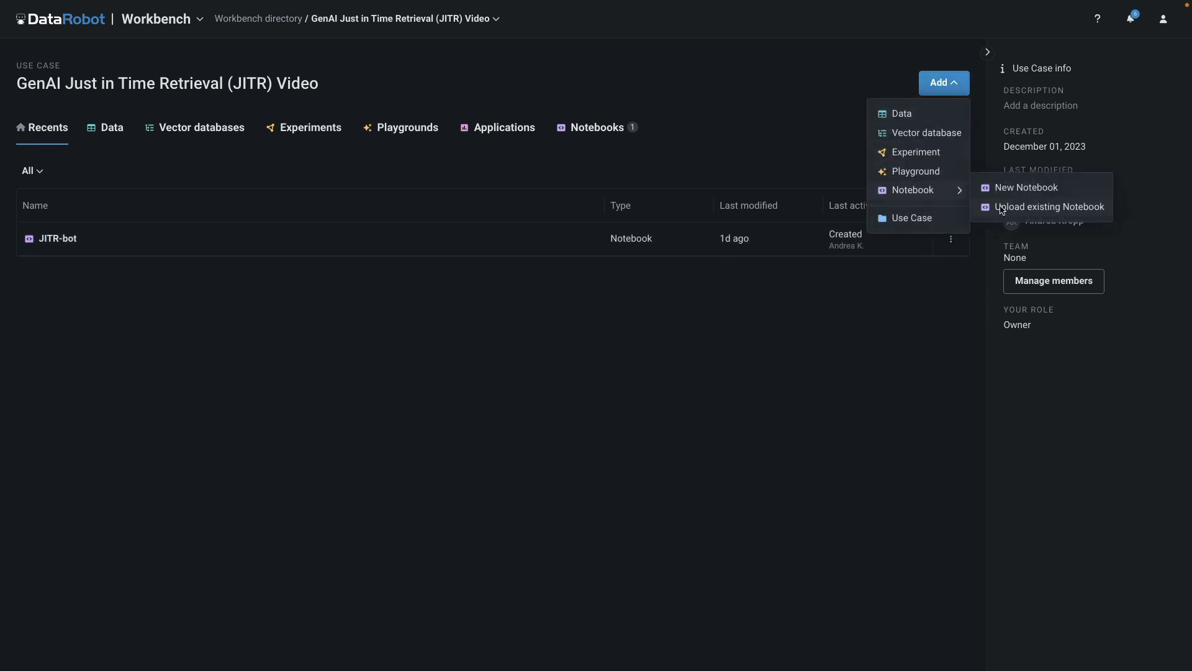
left_click(1001, 210)
left_click(592, 403)
key("ctrl+v")
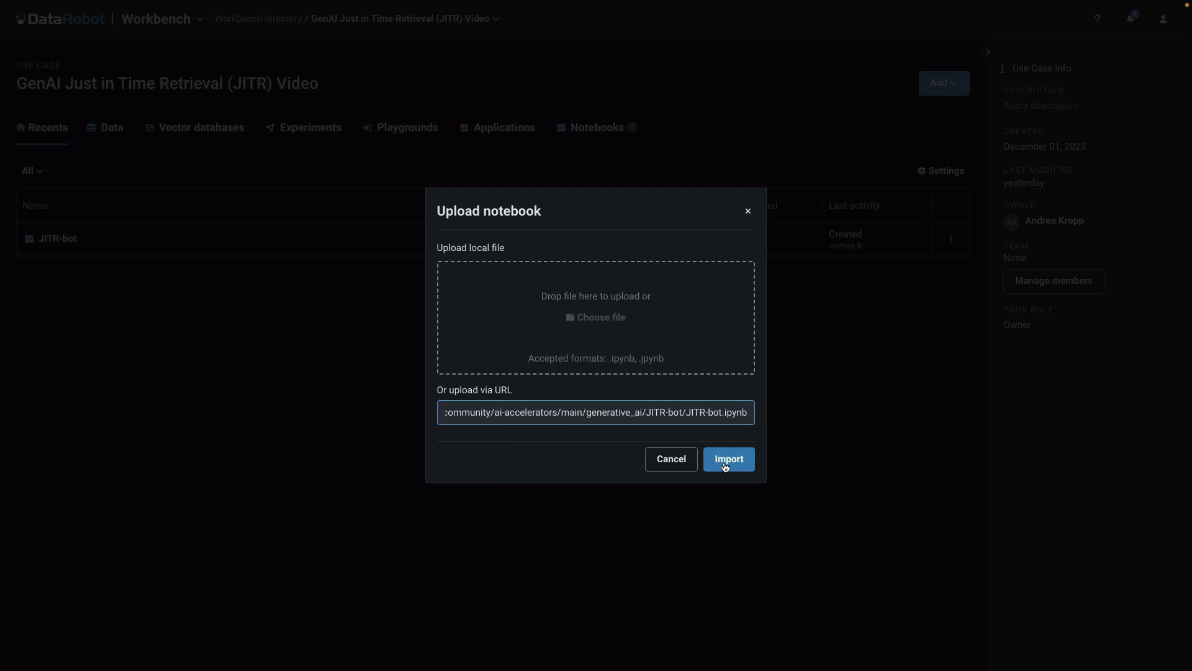
left_click(730, 459)
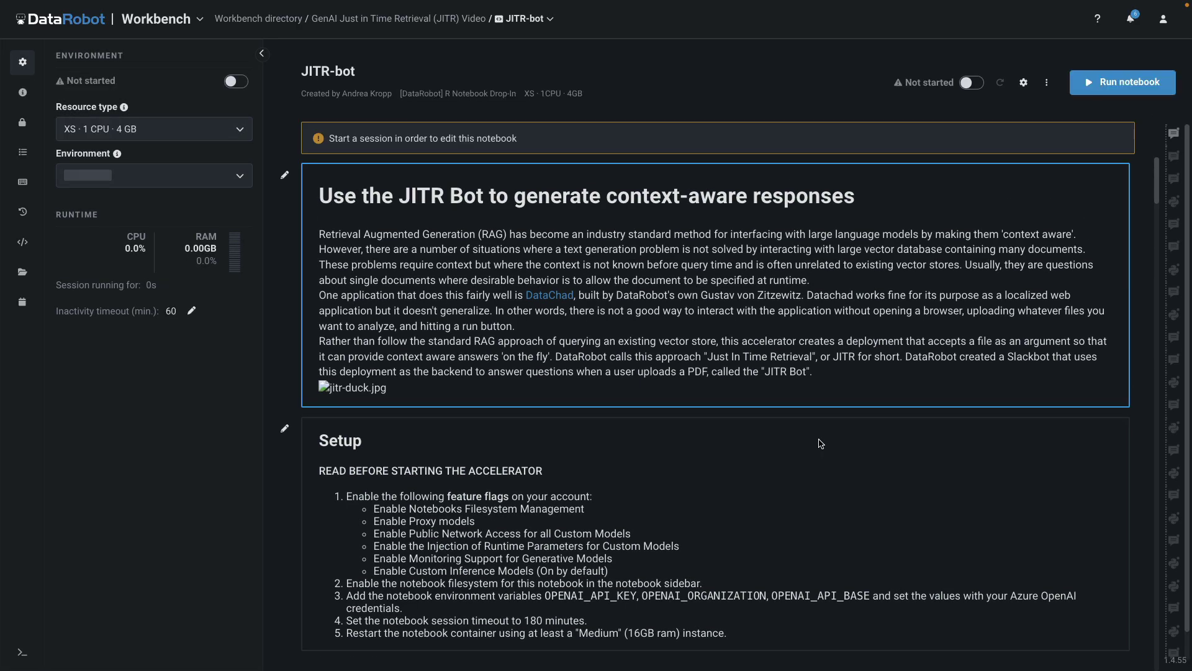
Switch to the other JITR-bot notebook in the use case and review its Setup instructions
left_click(381, 19)
left_click(62, 276)
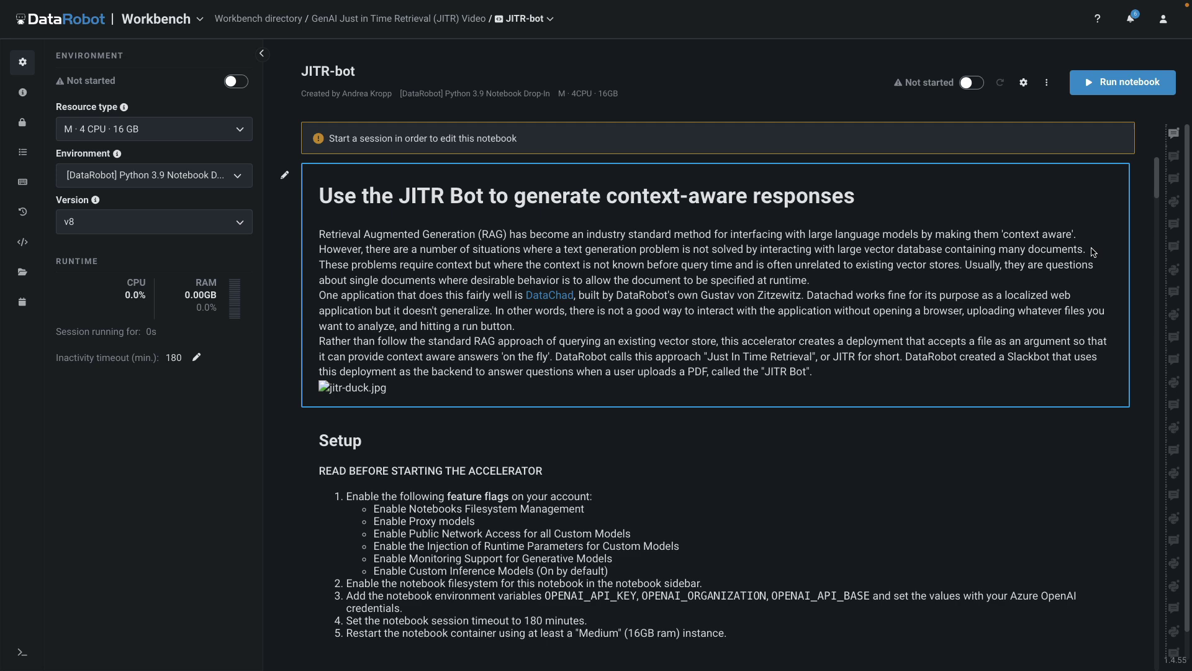
scroll(1158, 187, "down", 1)
scroll(1158, 187, "down", 5)
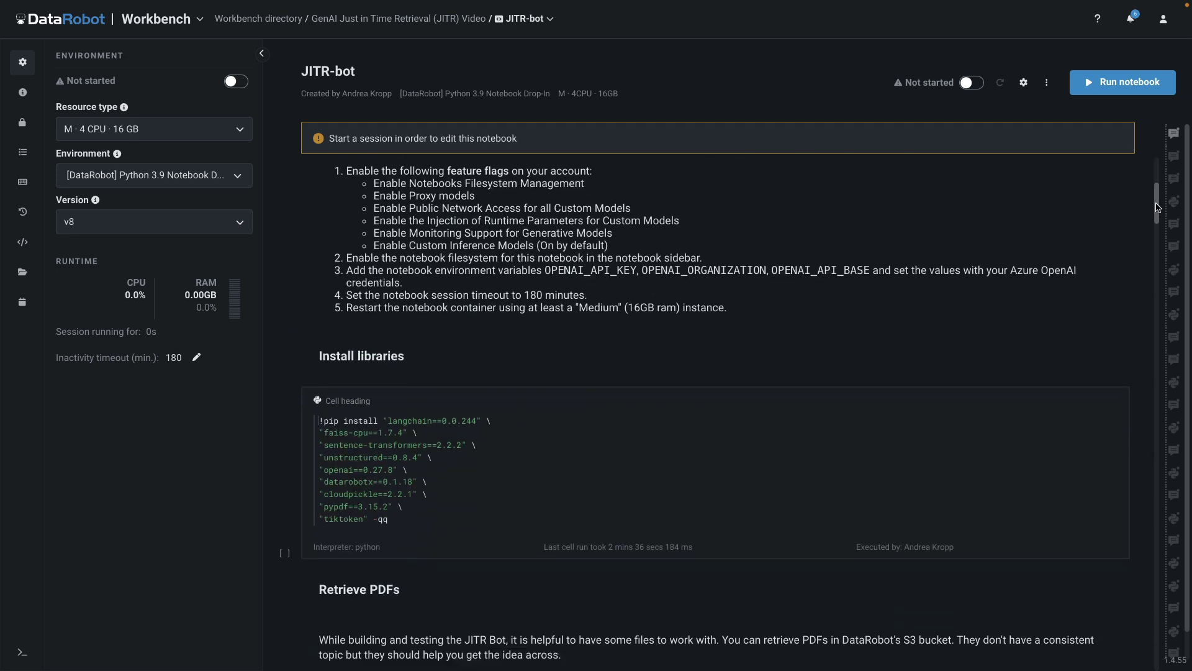
scroll(1158, 187, "down", 4)
scroll(1161, 182, "up", 6)
scroll(1162, 179, "up", 3)
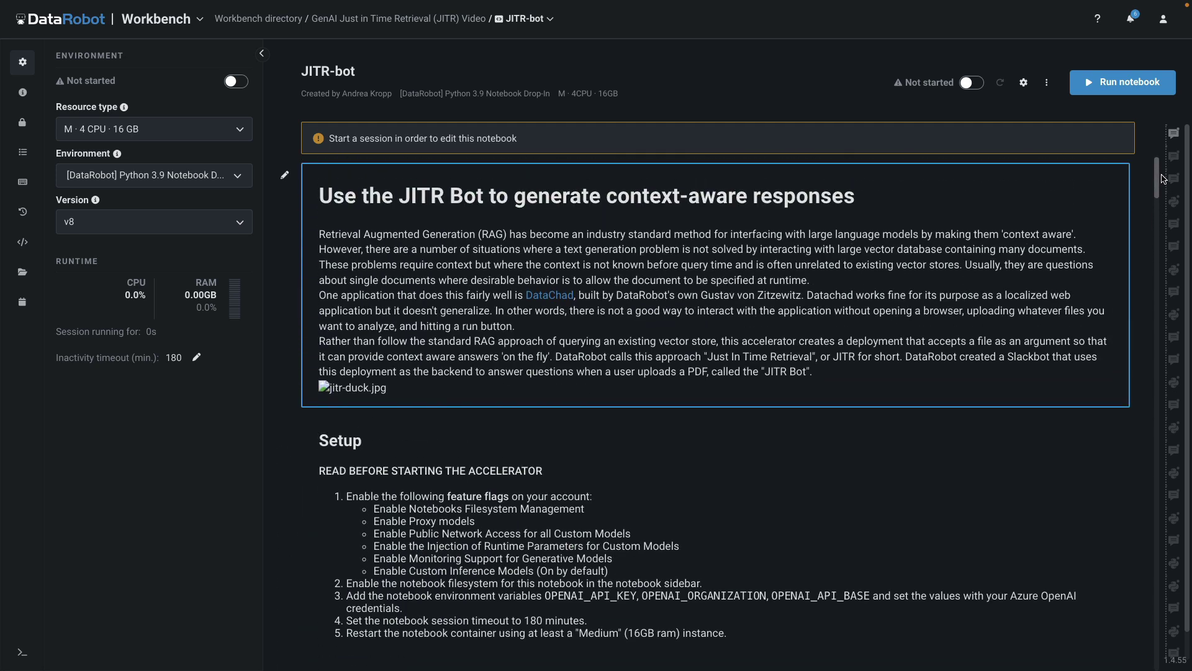
mouse_move(327, 475)
left_click_drag(319, 472, 742, 634)
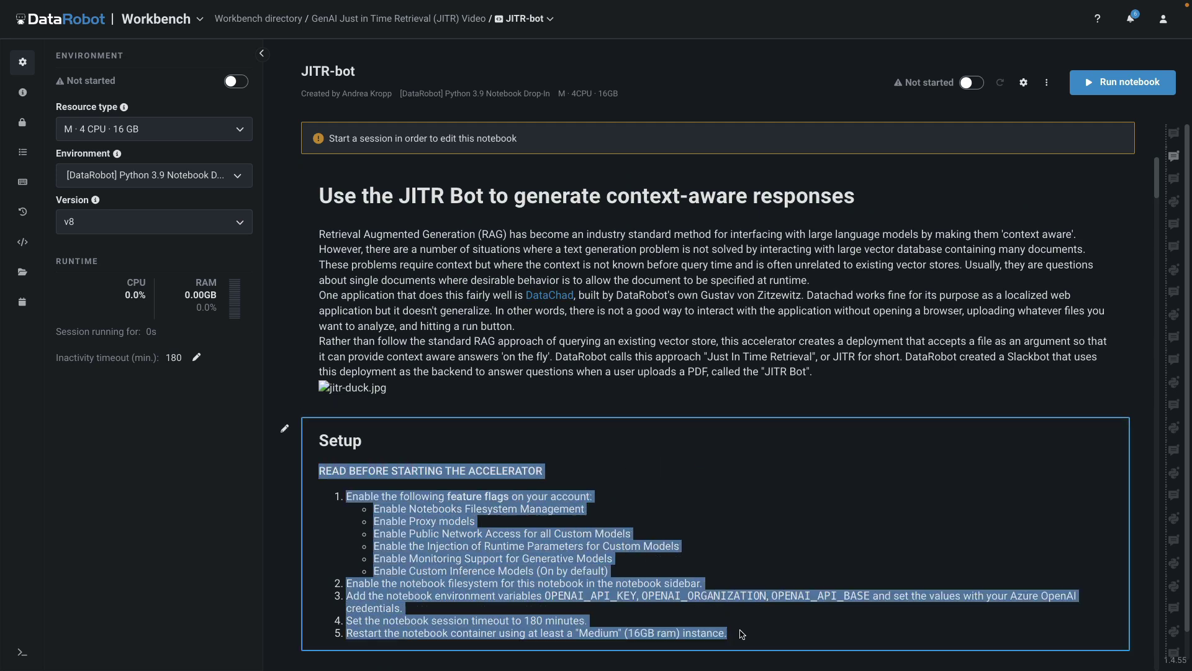
left_click(698, 589)
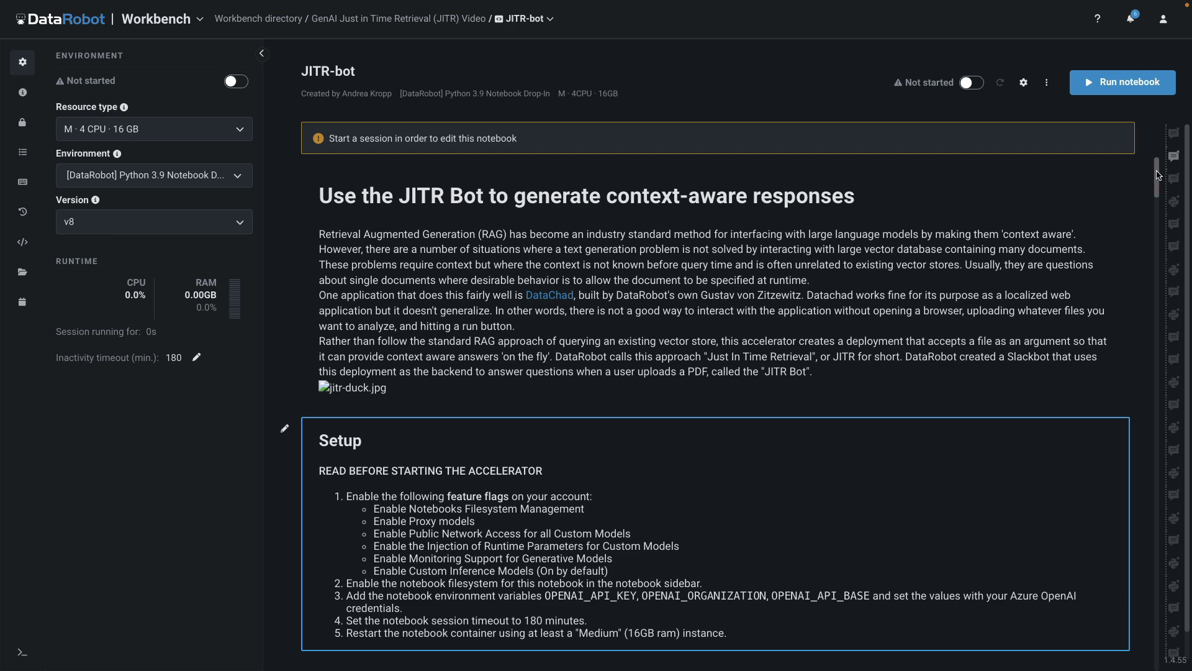
left_click_drag(1157, 174, 1155, 280)
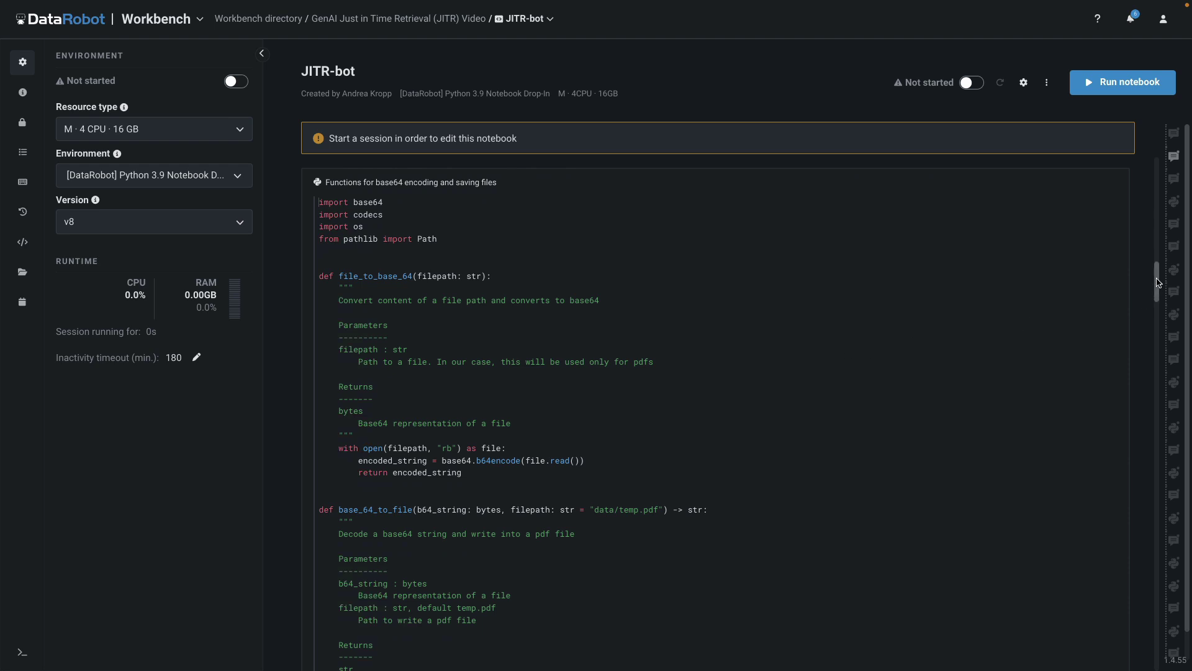
left_click_drag(1157, 283, 1155, 350)
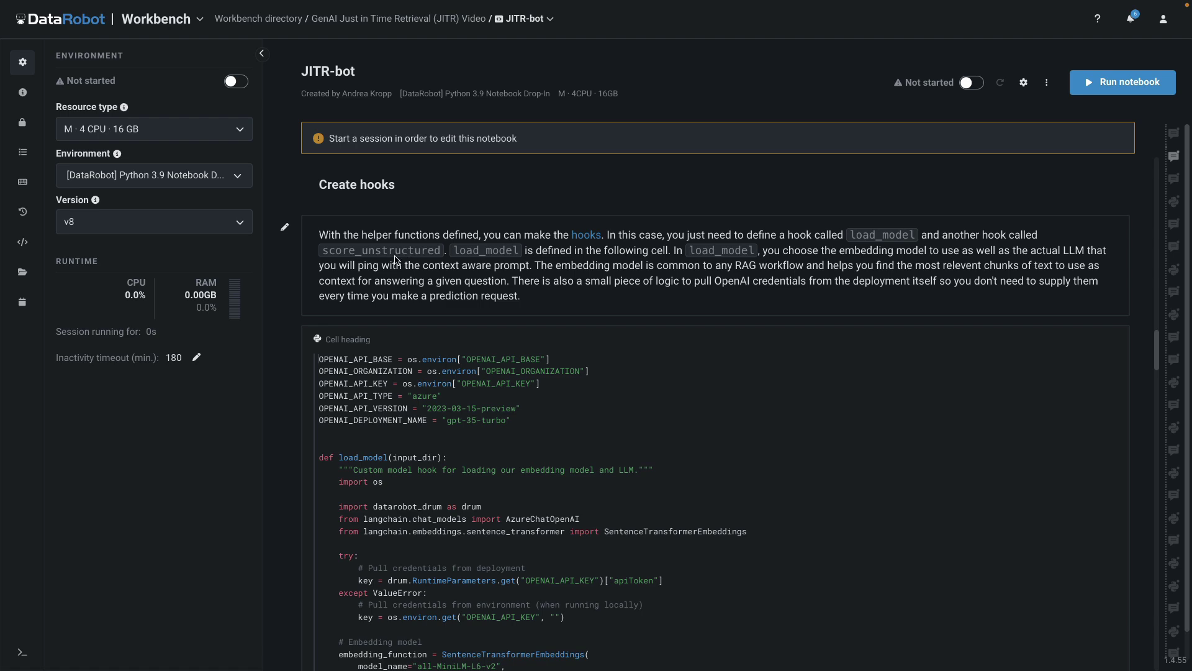
left_click_drag(1153, 354, 1153, 477)
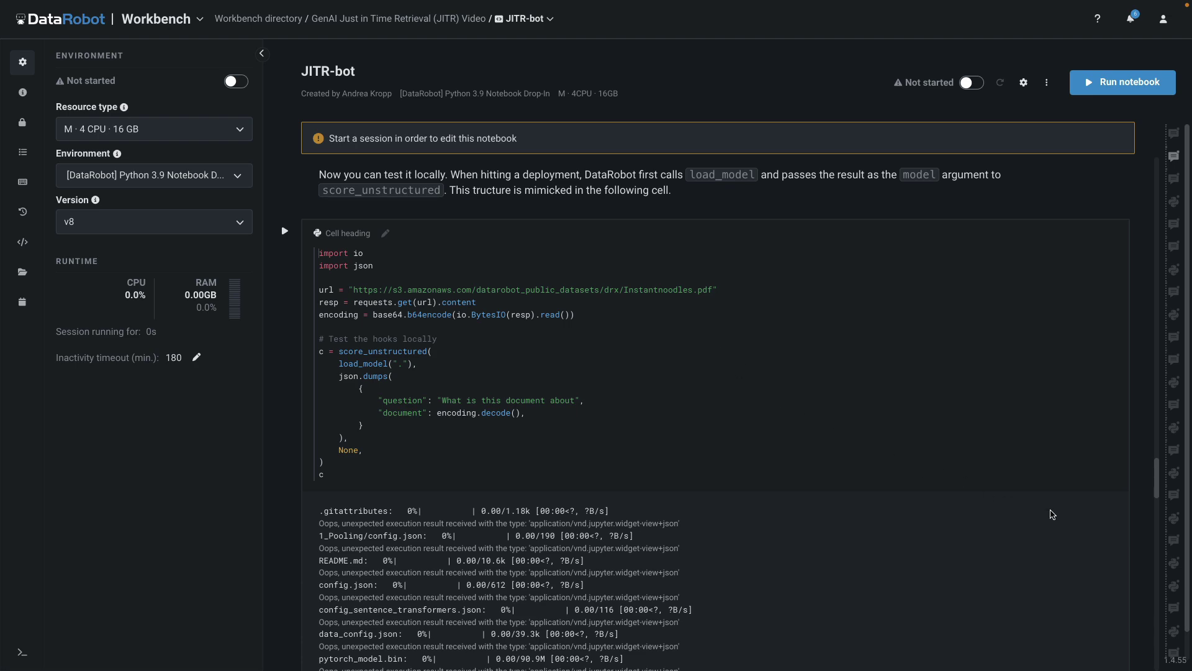
left_click_drag(1158, 477, 1160, 538)
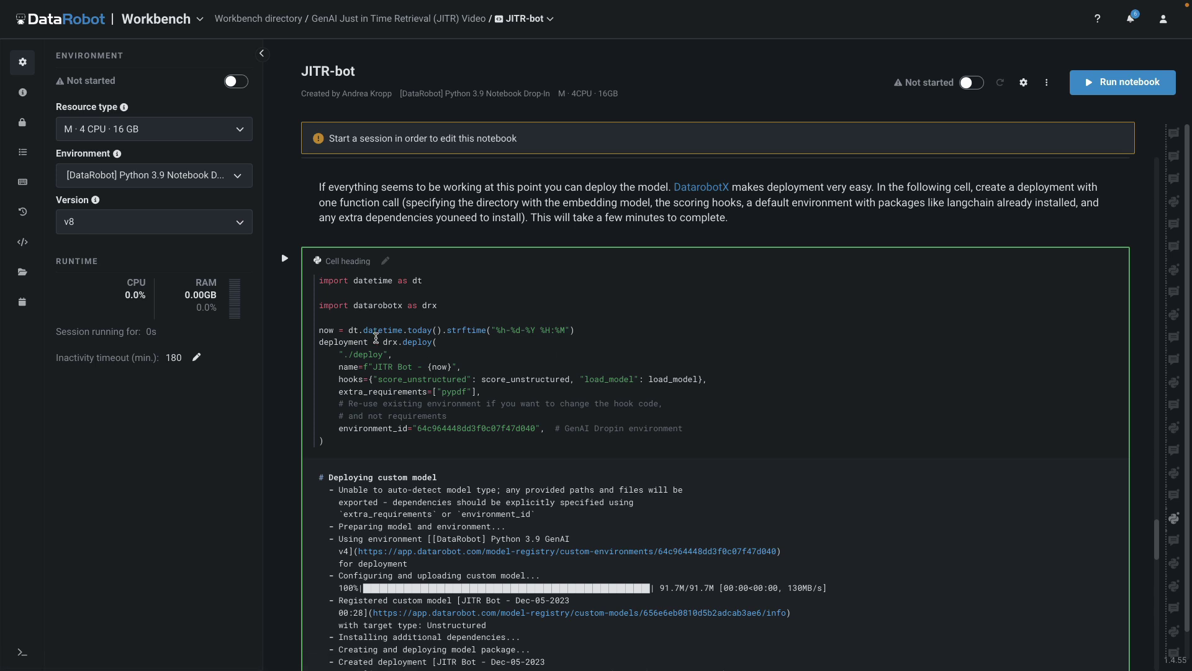
left_click_drag(383, 342, 435, 344)
left_click_drag(1157, 540, 1155, 556)
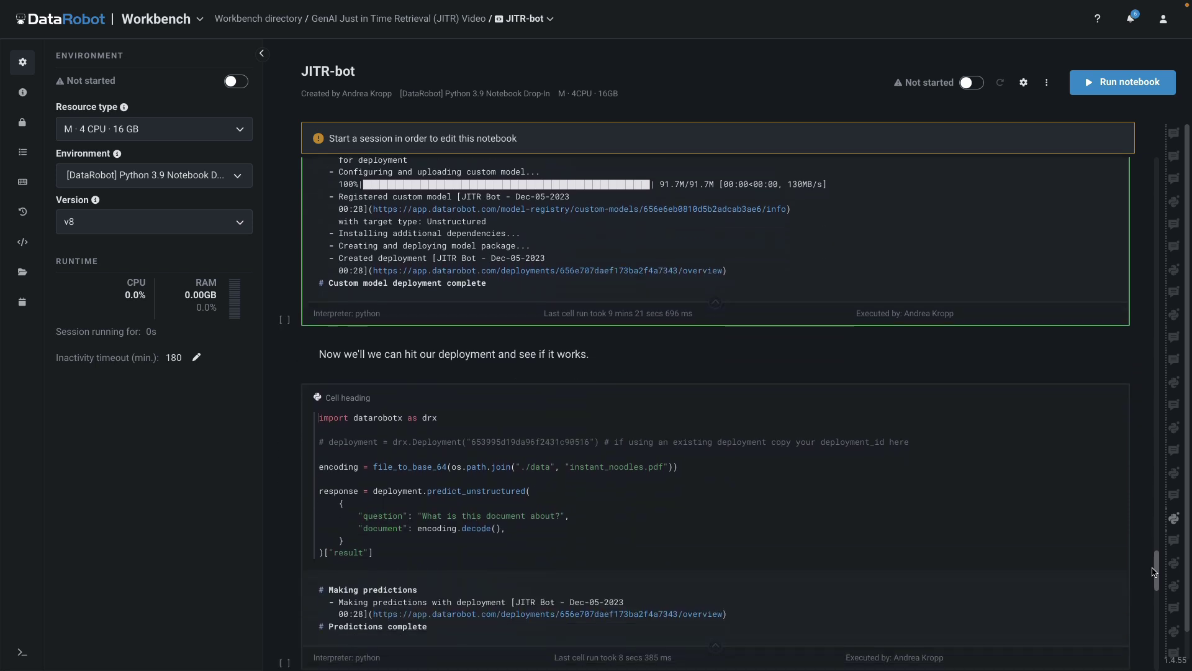
left_click_drag(1153, 556, 1155, 583)
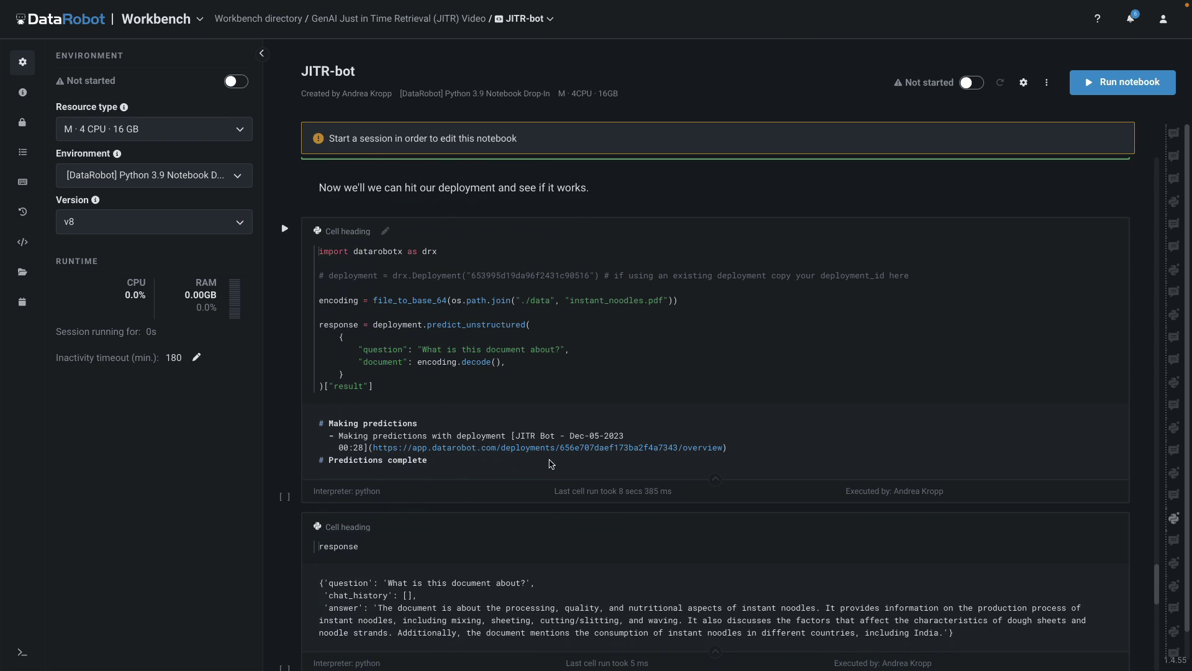
left_click_drag(1159, 580, 1158, 623)
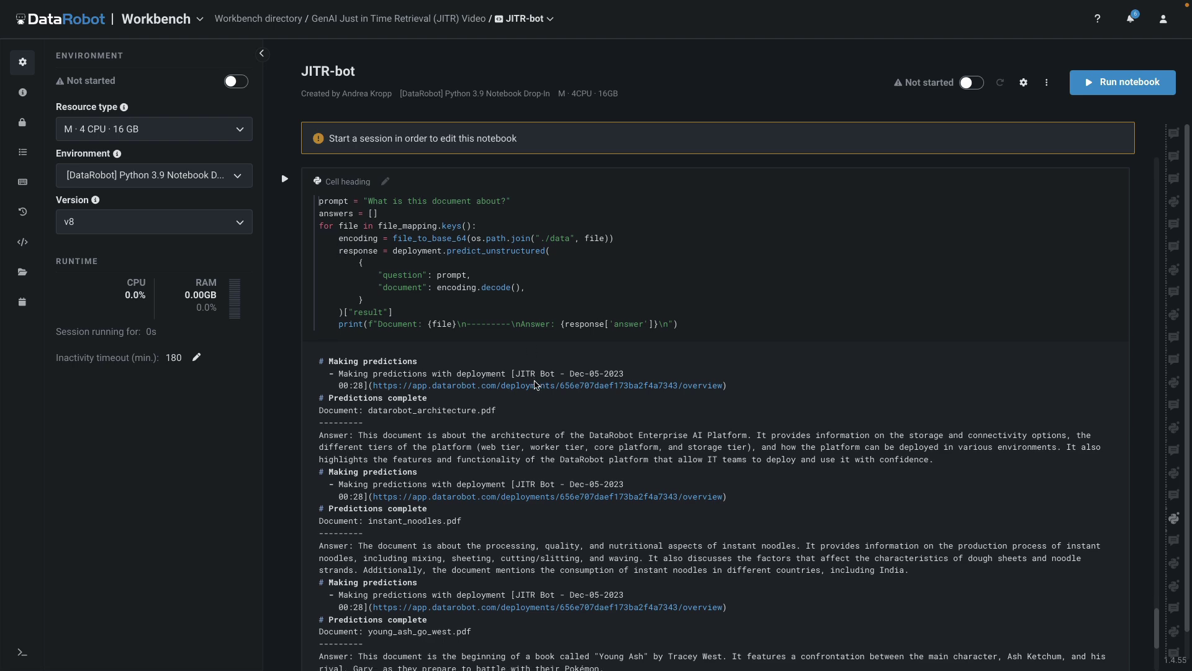
scroll(511, 353, "down", 1)
left_click_drag(357, 336, 747, 335)
left_click_drag(358, 446, 806, 446)
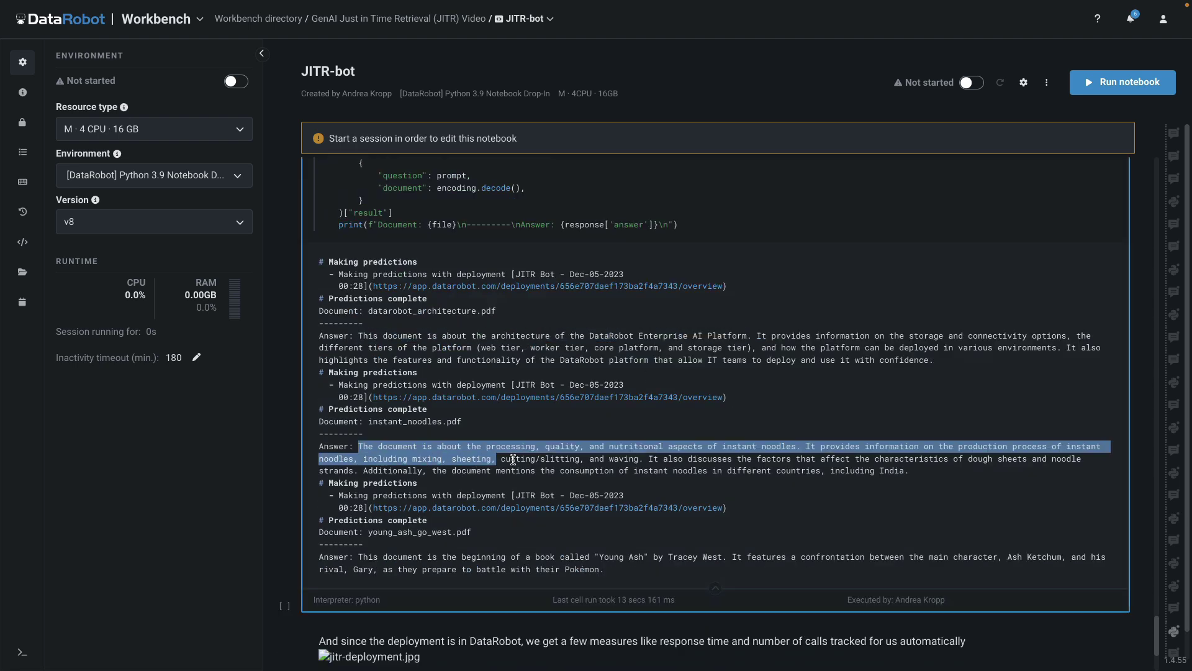
left_click_drag(357, 557, 734, 559)
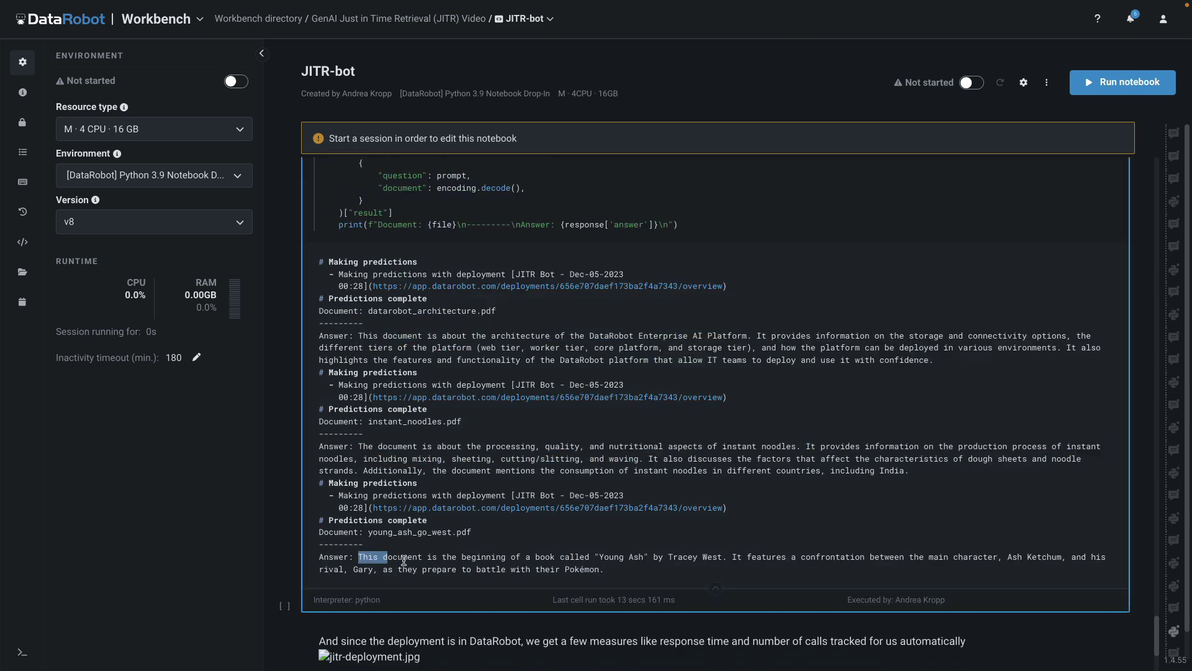
left_click(734, 560)
Go to Console and show the JITR Bot - Dec-05-2023 00:28 deployment overview
left_click(200, 21)
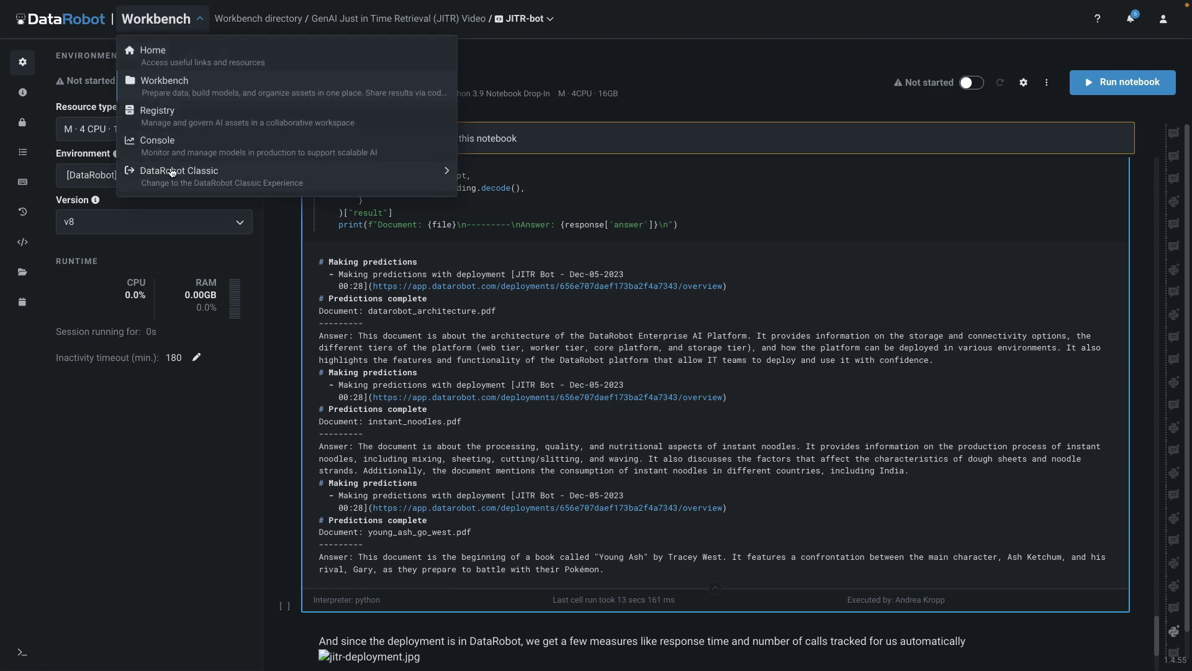
left_click(166, 150)
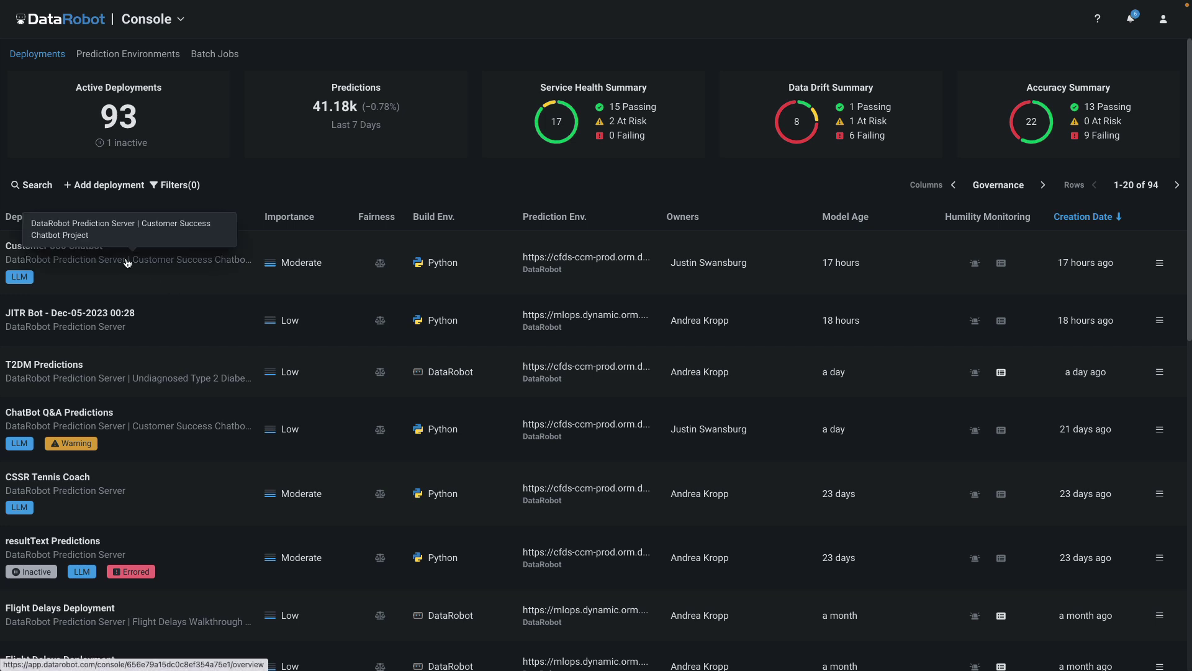
left_click(118, 315)
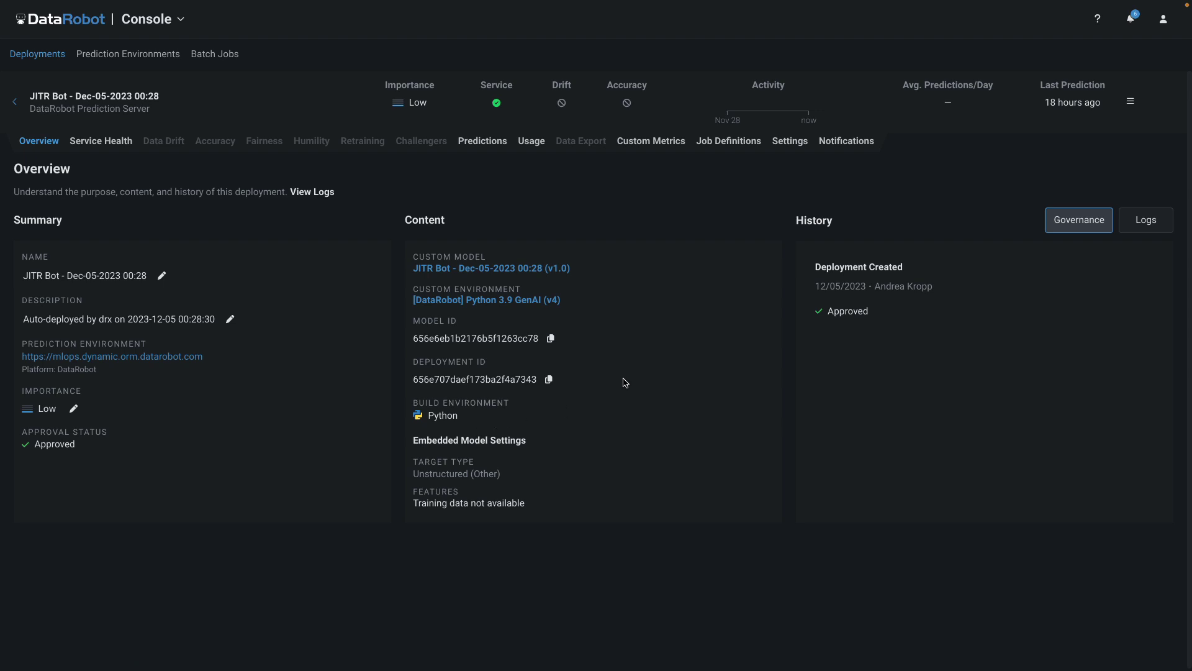
left_click(537, 269)
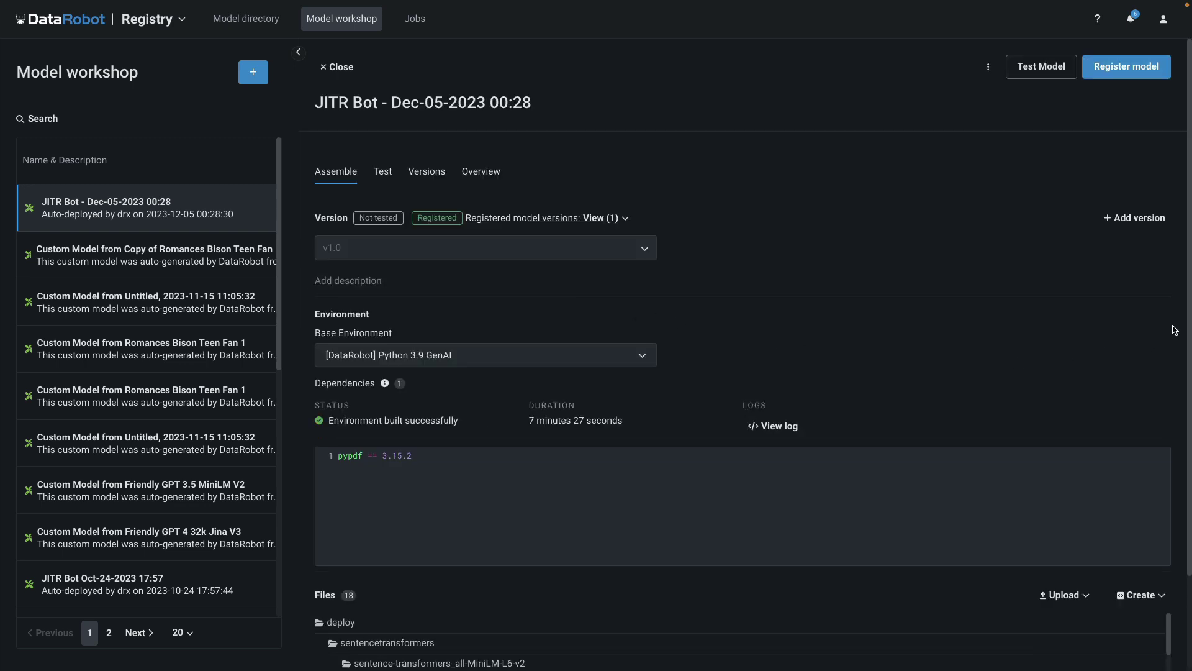
scroll(1180, 347, "down", 1)
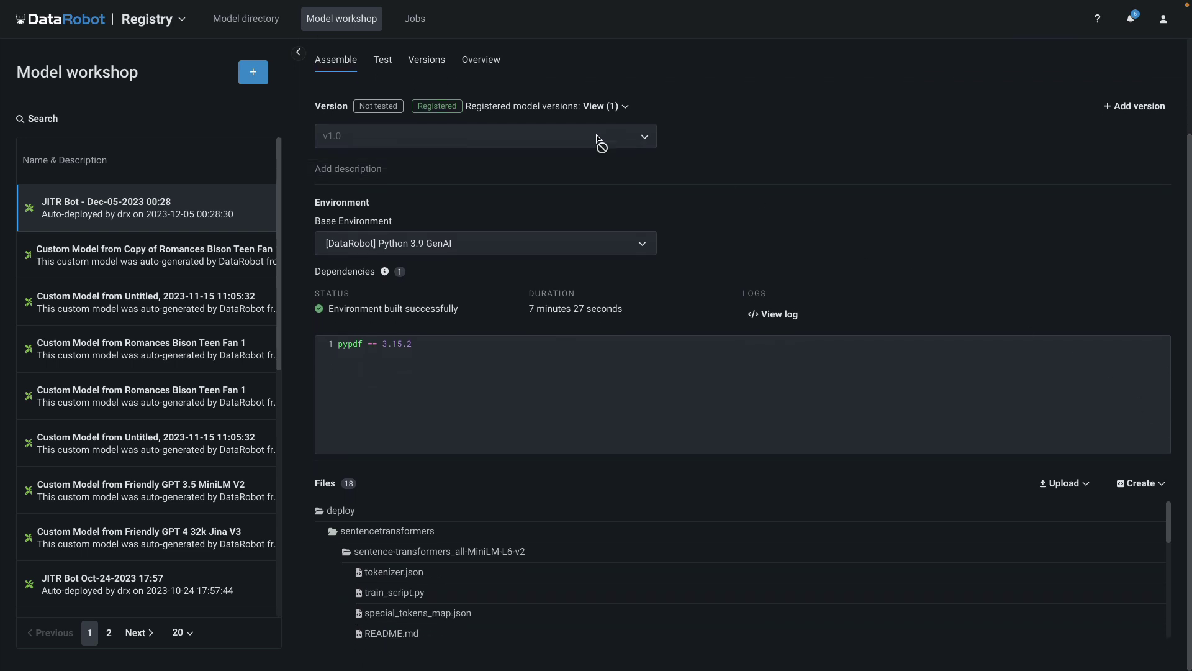
left_click(427, 60)
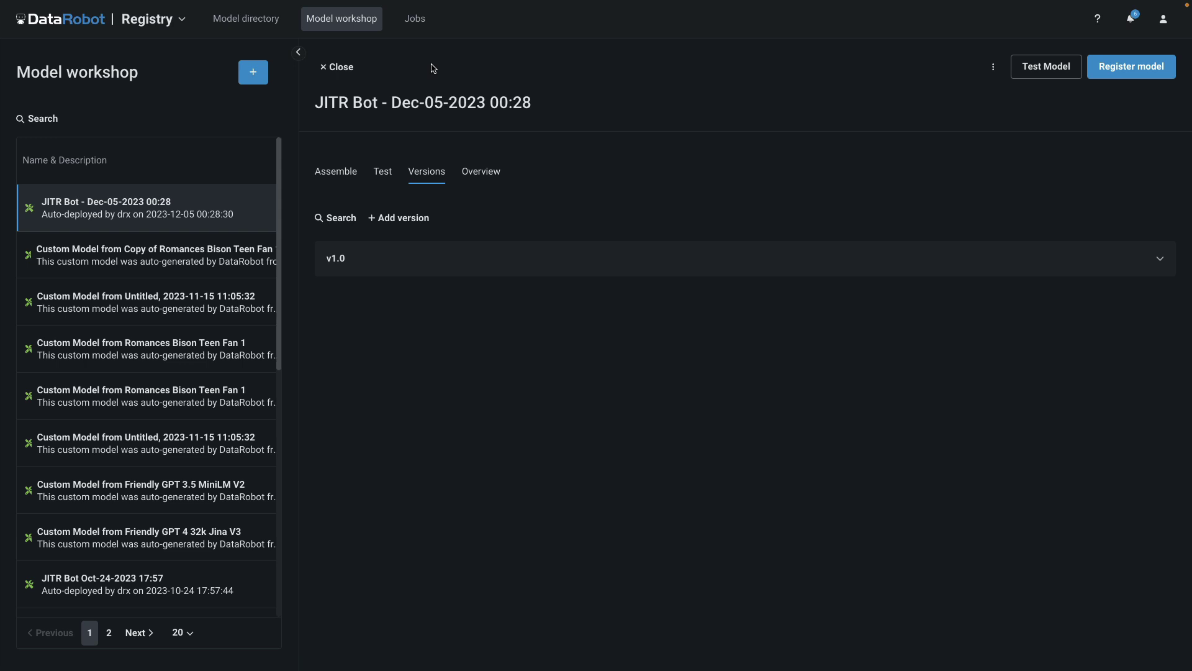
left_click(253, 25)
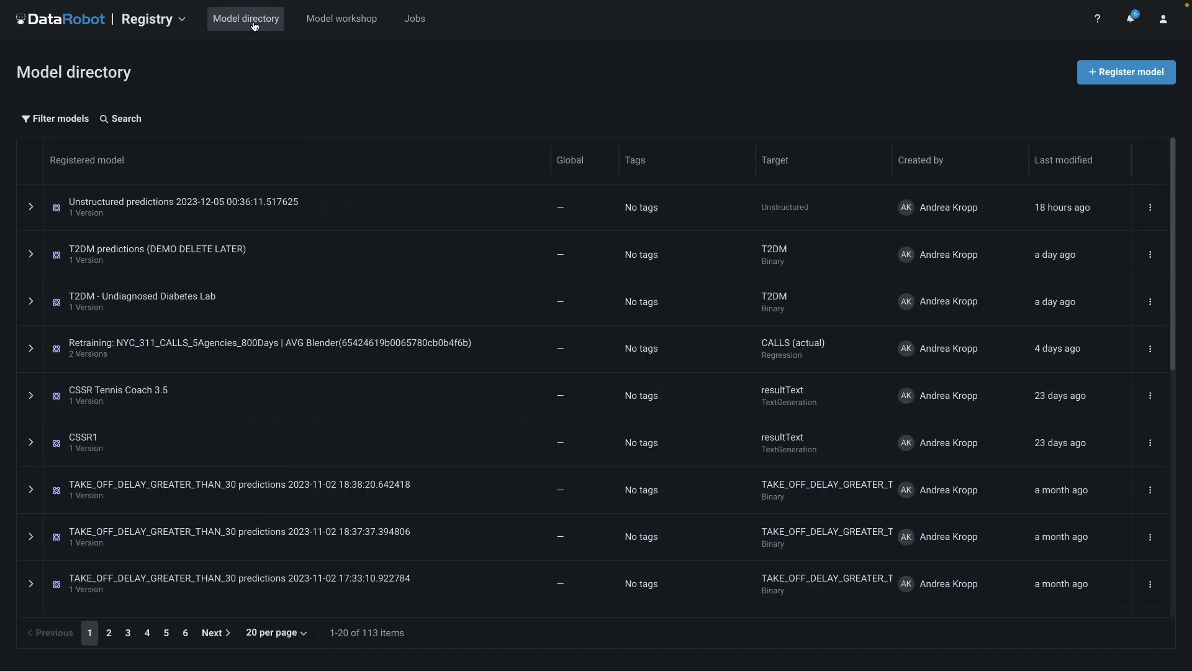
left_click(202, 206)
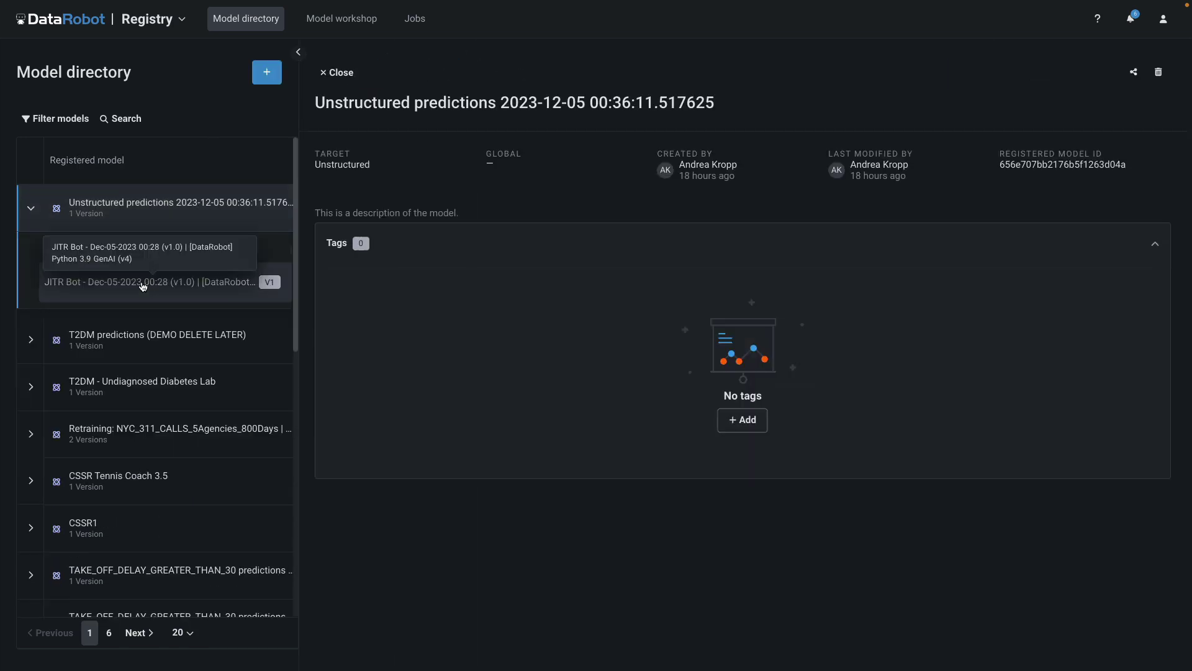
left_click(143, 284)
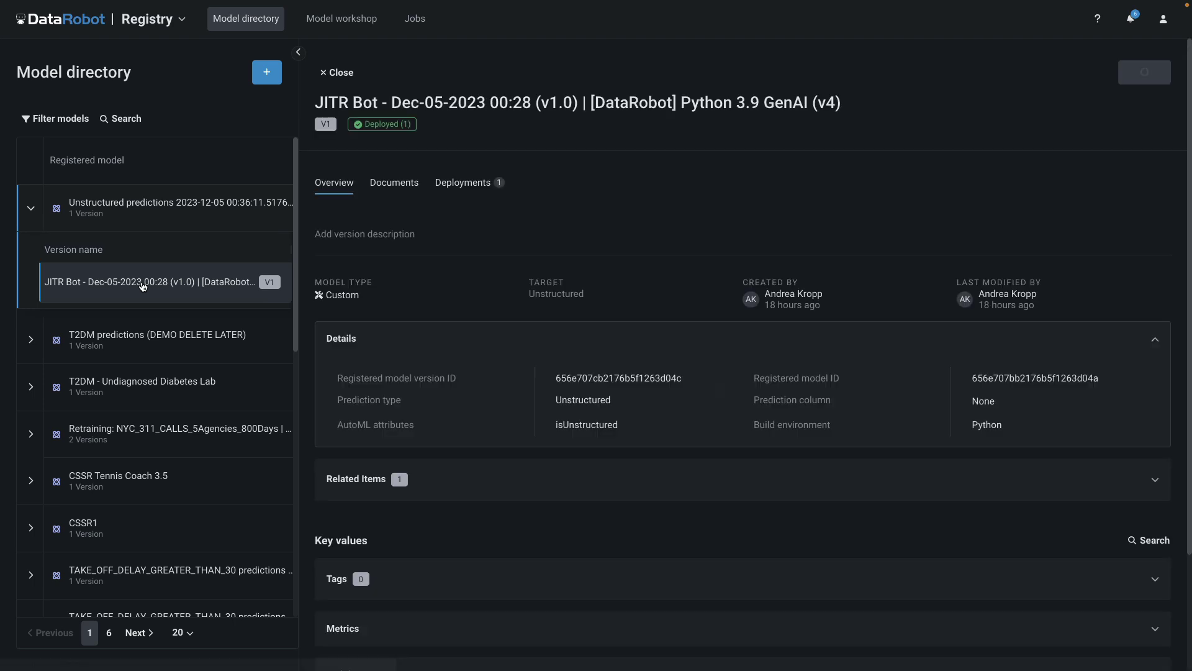
left_click(457, 193)
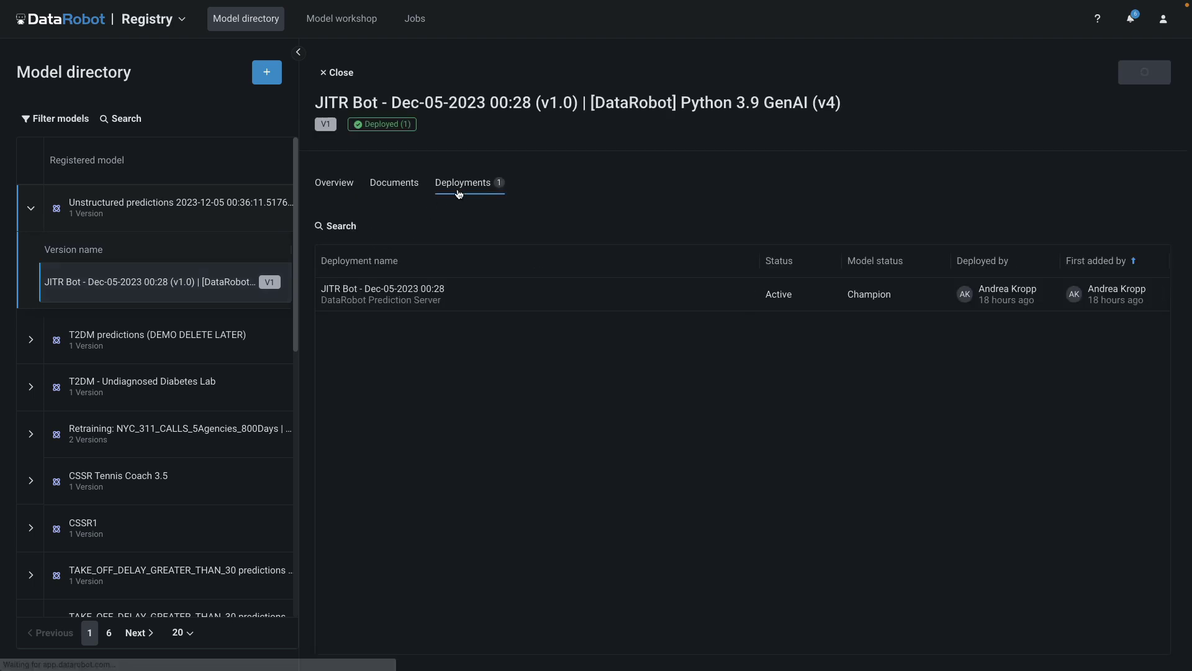
left_click(386, 297)
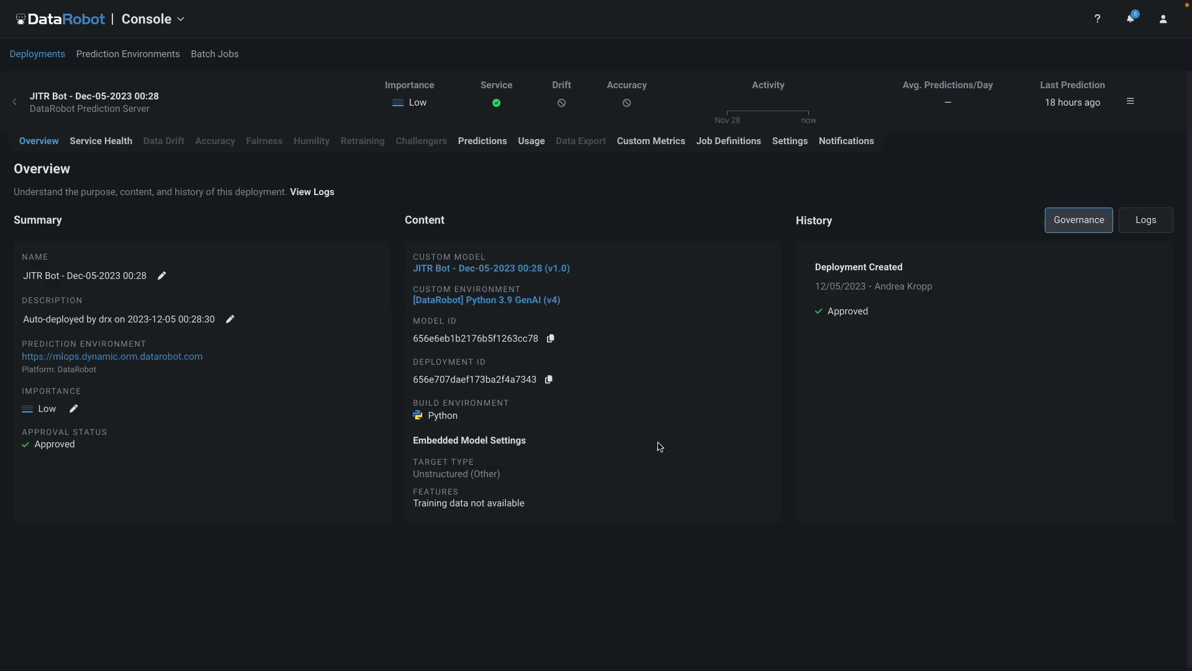
Show the deployment's service health summary with 8 requests and 0.000% errors
left_click(115, 142)
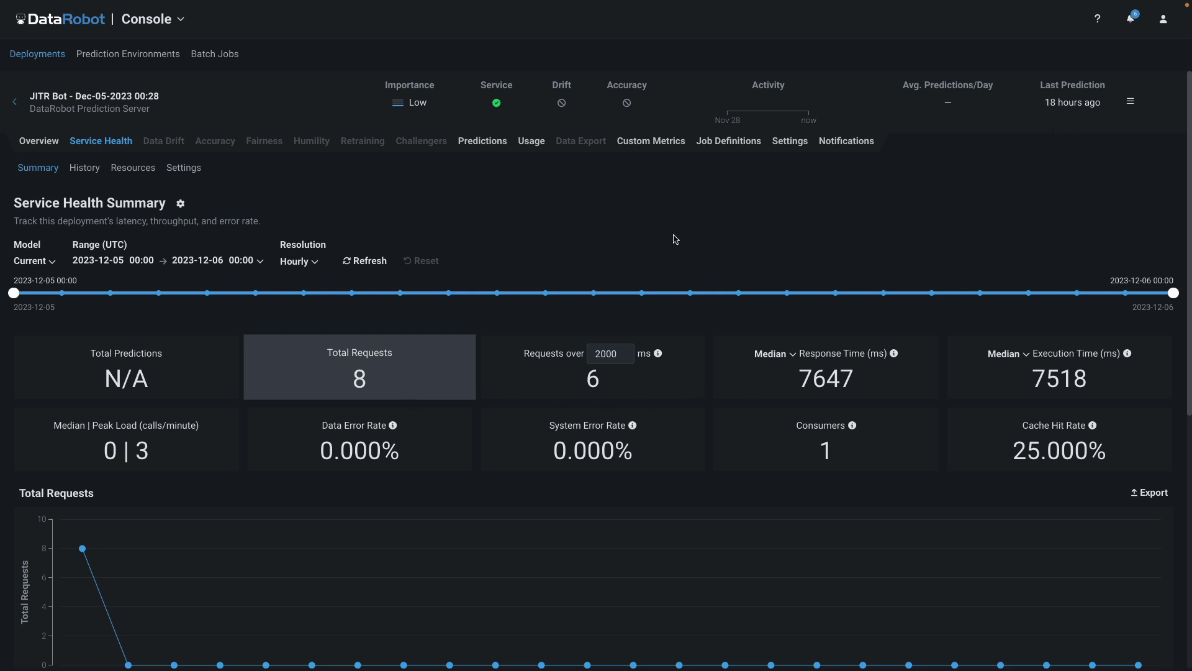
Review the Python Prediction API scripting code, highlighting the DEPLOYMENT_ID line
mouse_move(482, 141)
left_click(471, 215)
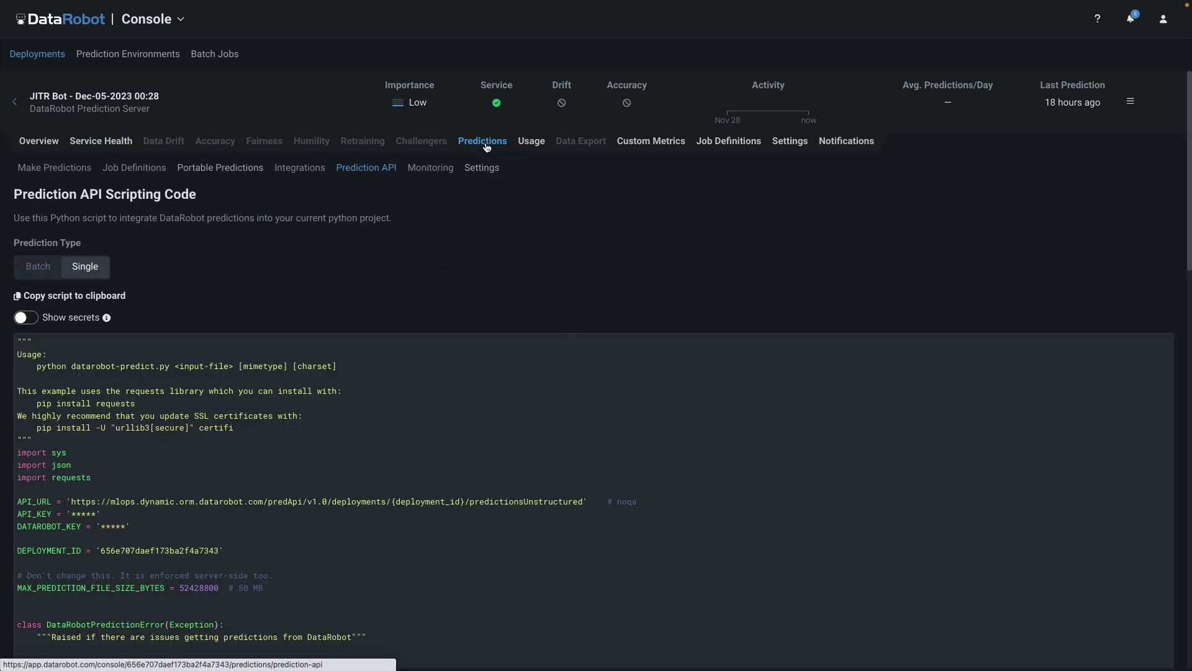
left_click_drag(14, 195, 206, 201)
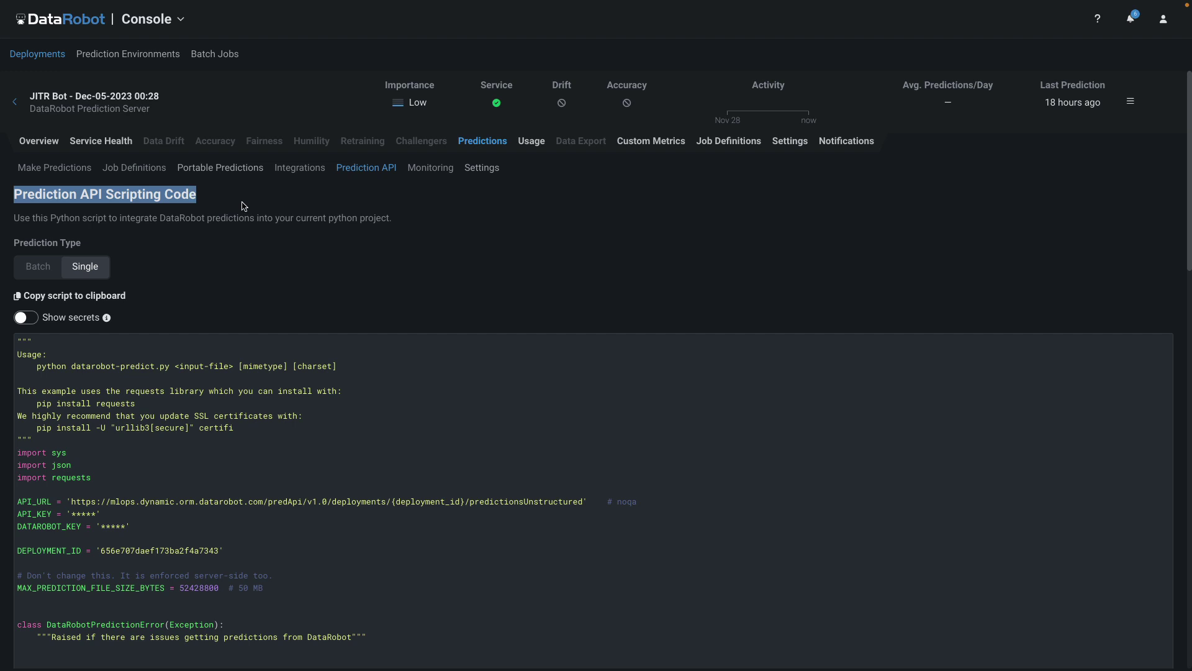
left_click(261, 209)
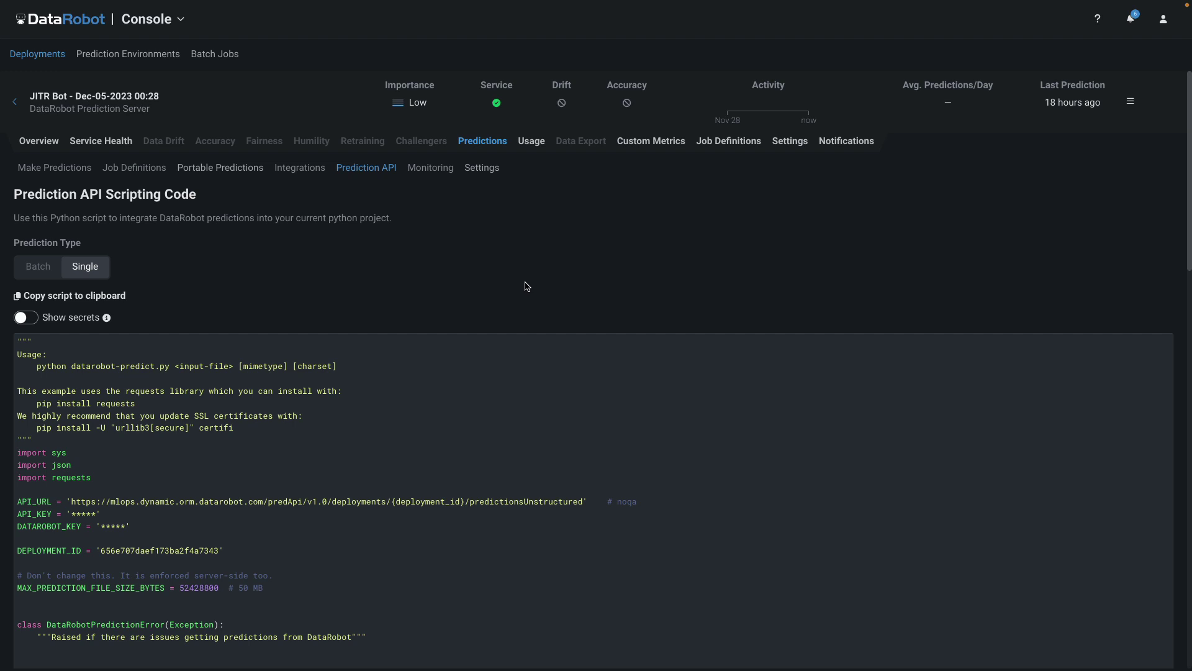
left_click_drag(1190, 205, 1177, 287)
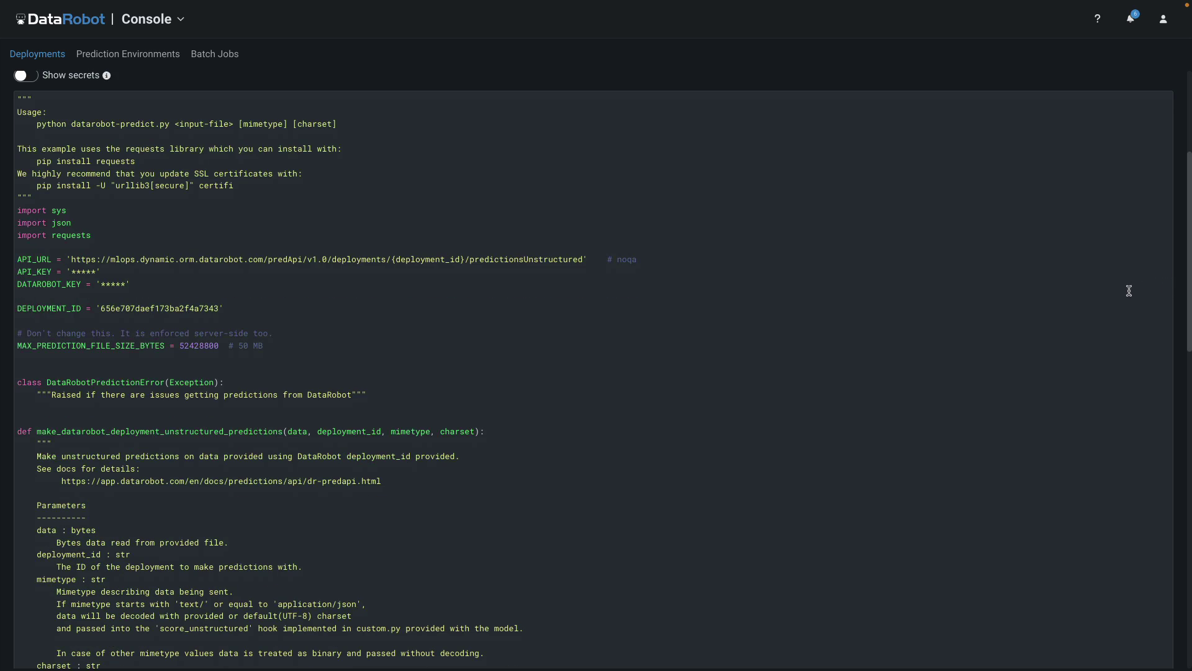
left_click_drag(18, 309, 229, 309)
left_click(247, 311)
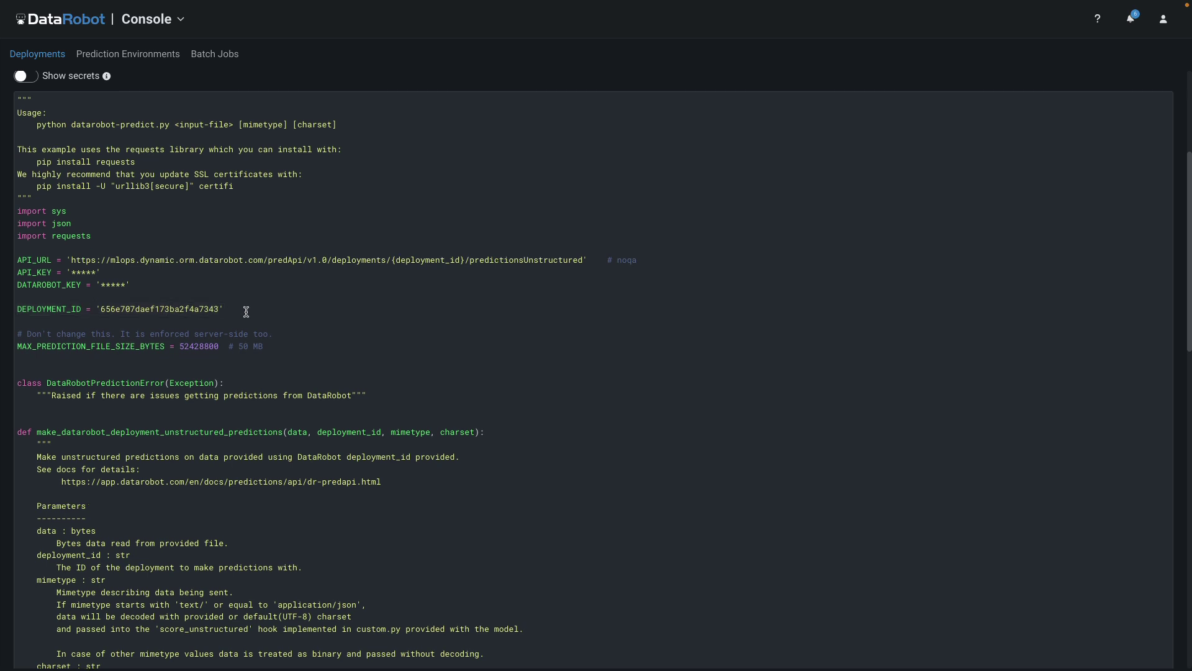
scroll(246, 312, "up", 3)
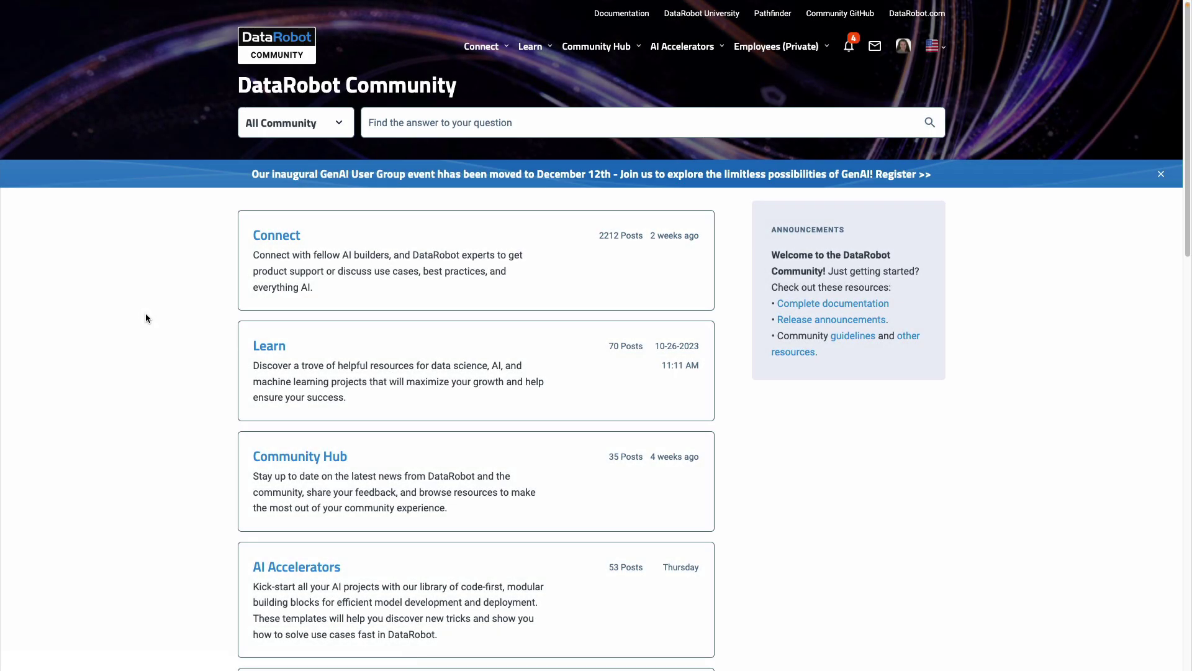
Go to the AI Accelerators section of the DataRobot Community
left_click(298, 572)
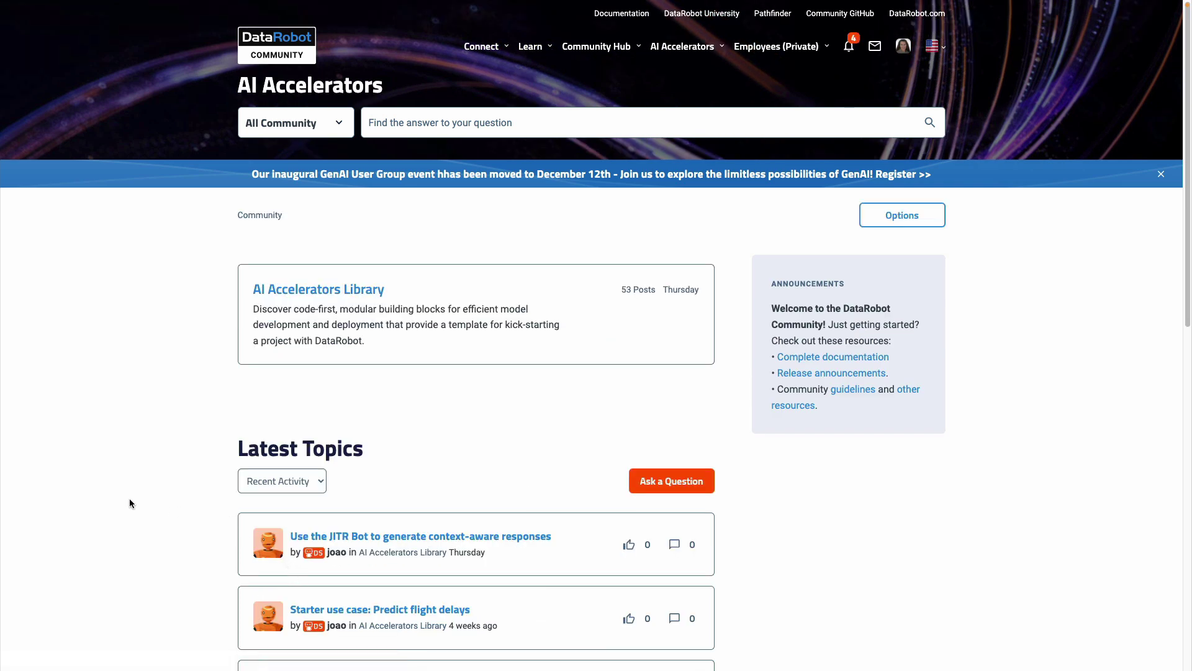
scroll(129, 503, "down", 1)
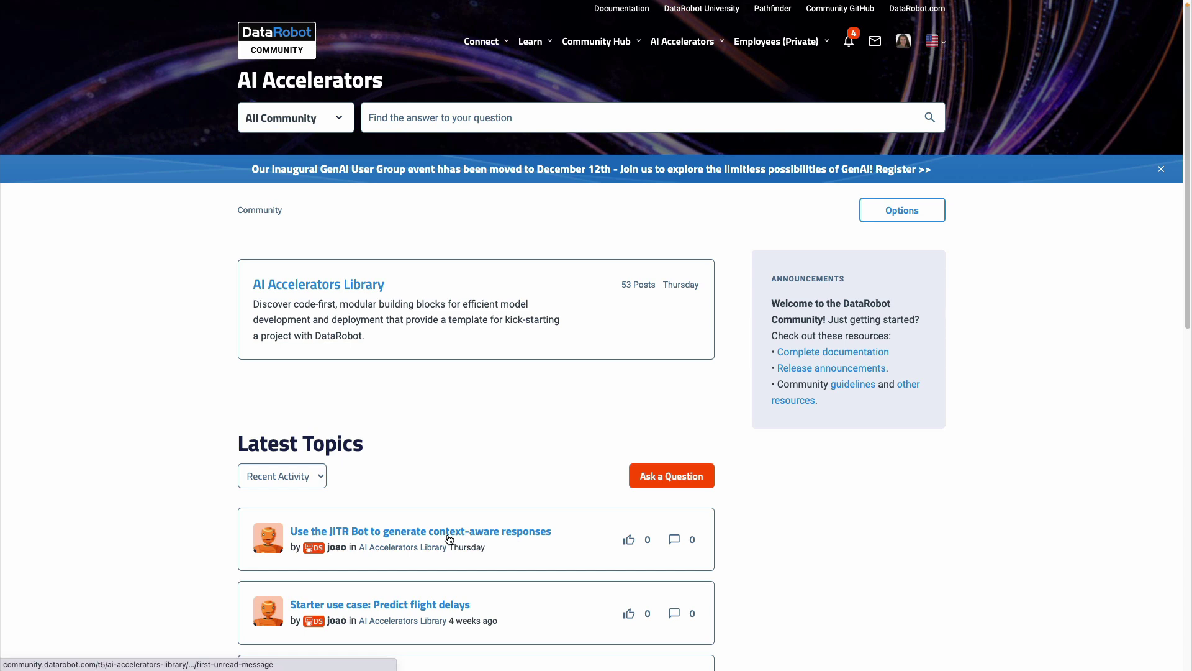